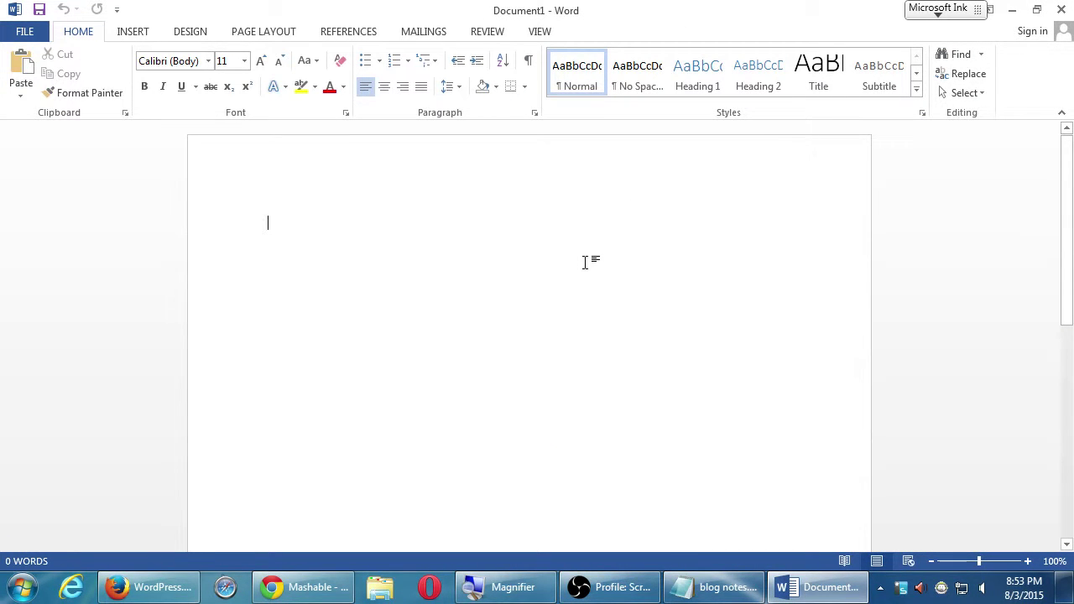
Step: Save the blank document to the Desktop folder as blog-ideas
key(ctrl+s)
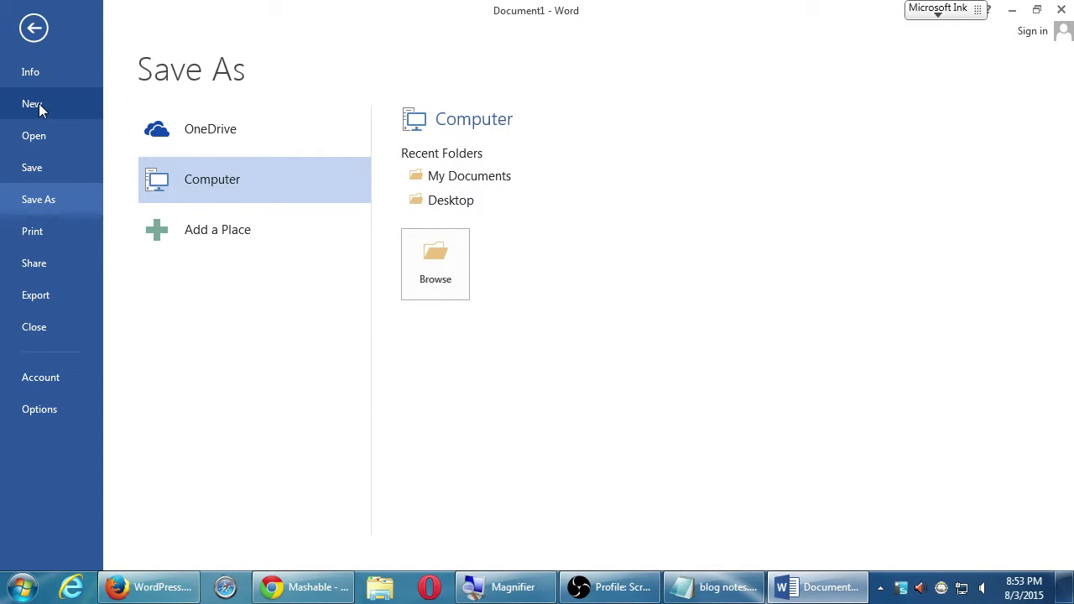
click(464, 205)
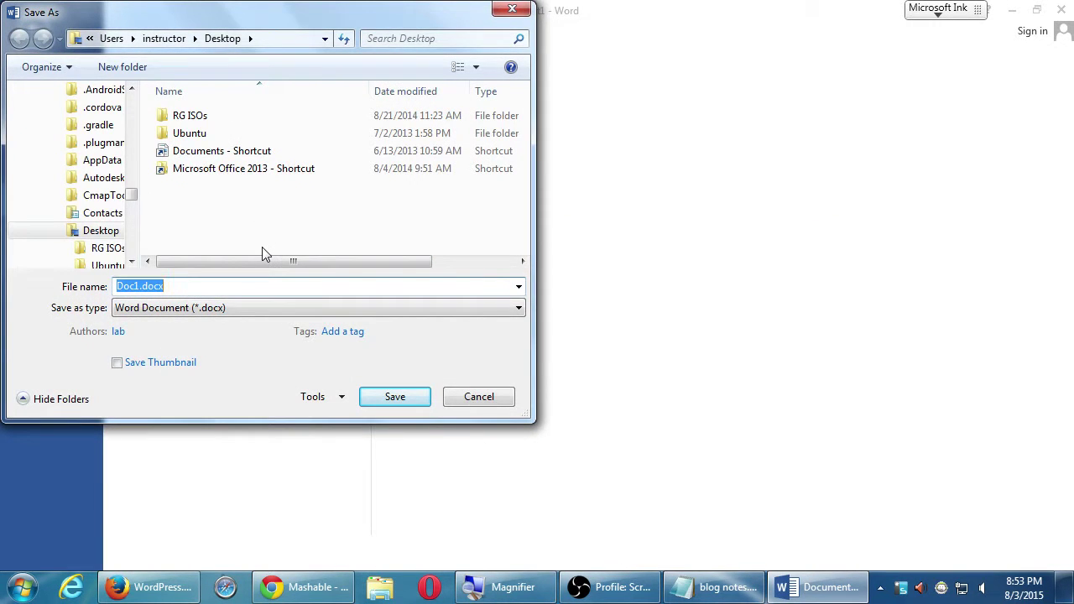
text(blog-ideas)
key(Return)
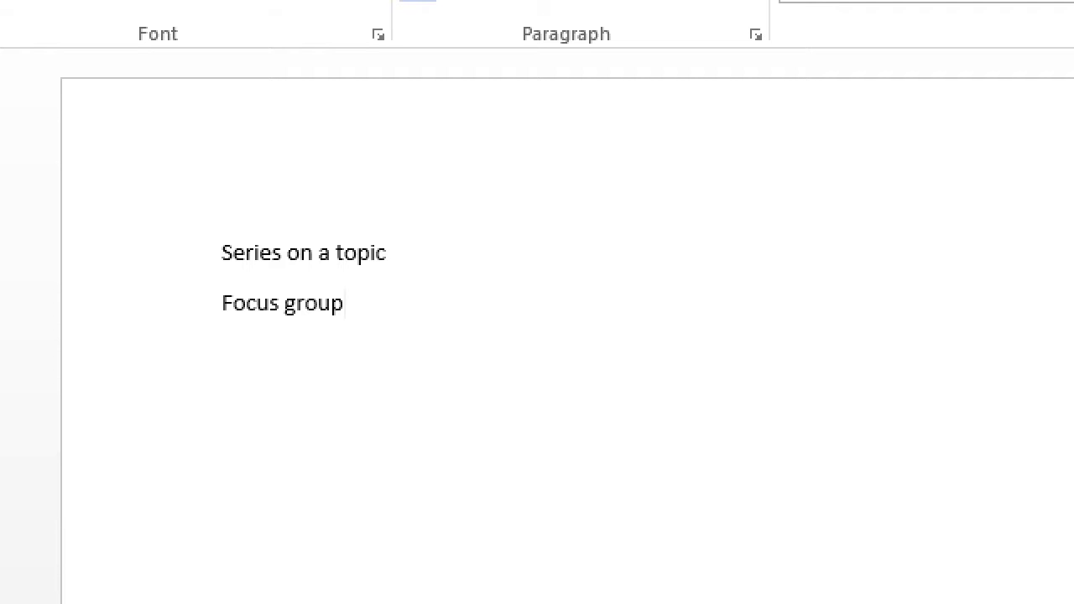
Step: Reword the second line, "Focus group", to read "Focus on one topic"
key(BackSpace)
key(BackSpace)
key(BackSpace)
key(BackSpace)
key(BackSpace)
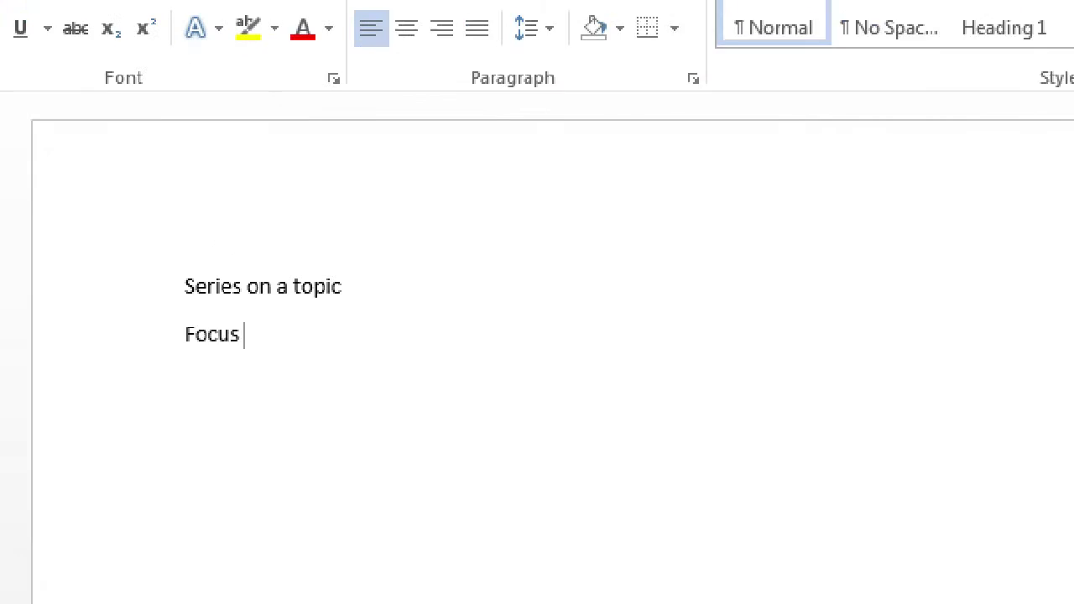
text(on one )
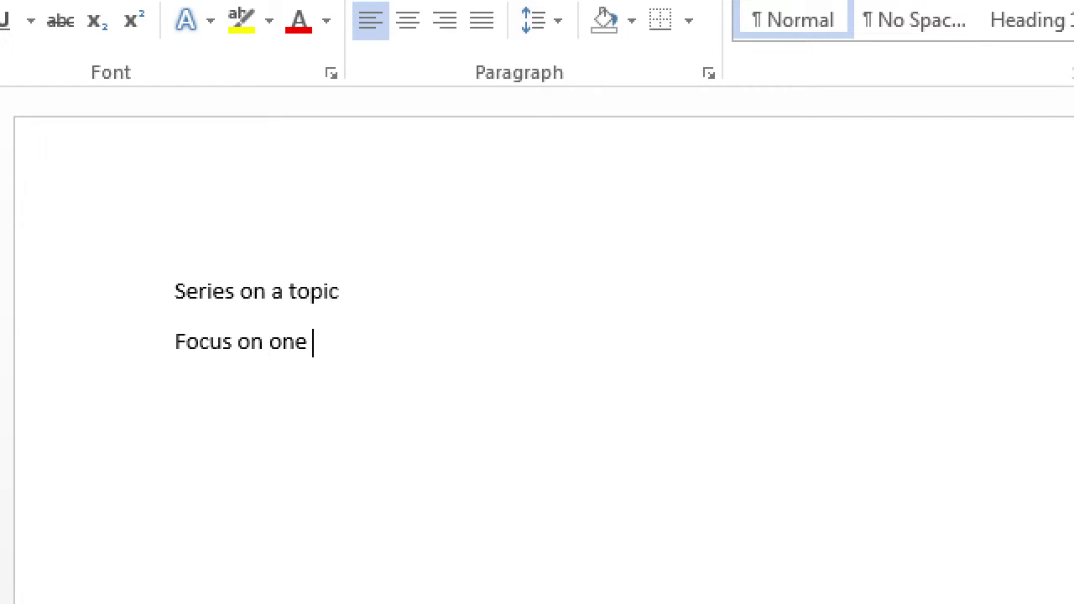
text(topic)
Step: Add a third line reading "Tangential topic" below "Focus on one topic"
key(Return)
text(Te)
text(n)
key(BackSpace)
key(BackSpace)
text(ange)
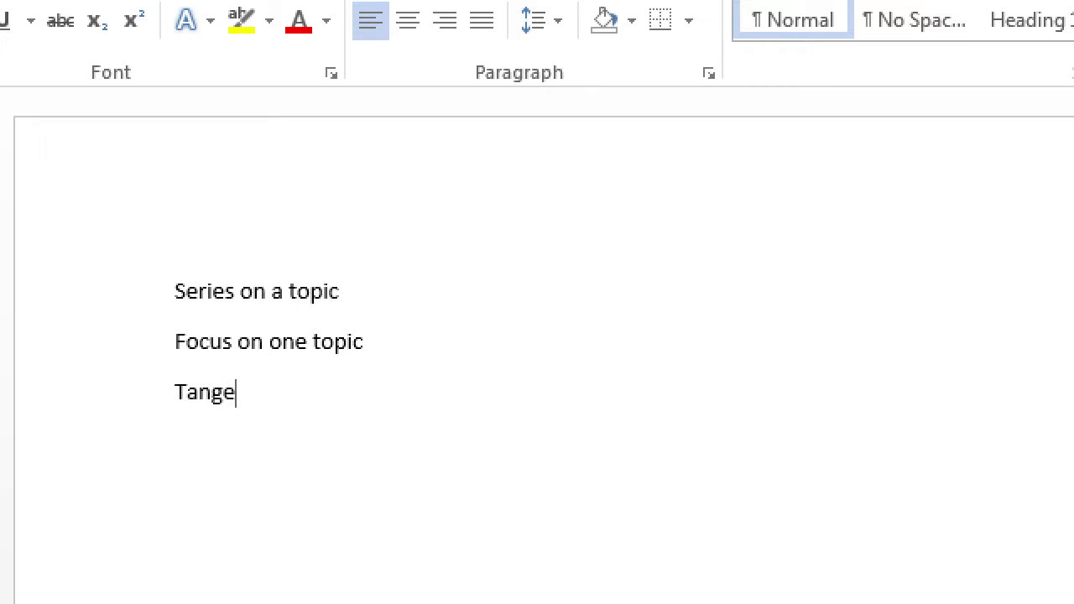
text(ntial topic)
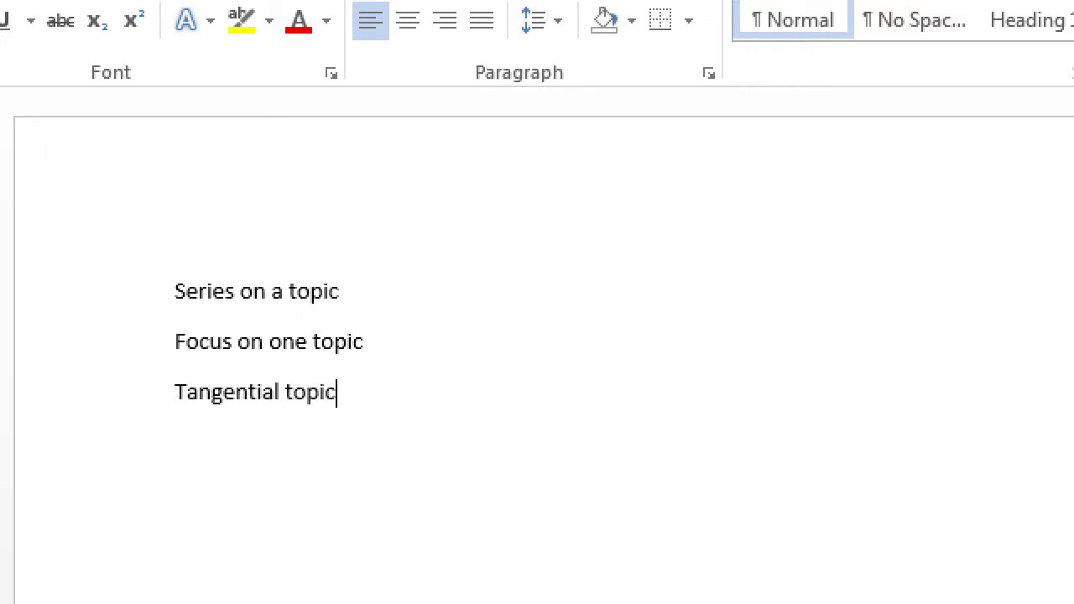
Step: Add indented lines "Pie of the Month", "Employee of the Quarter" and "Recipe of the Week" under "Series on a topic"
click(374, 239)
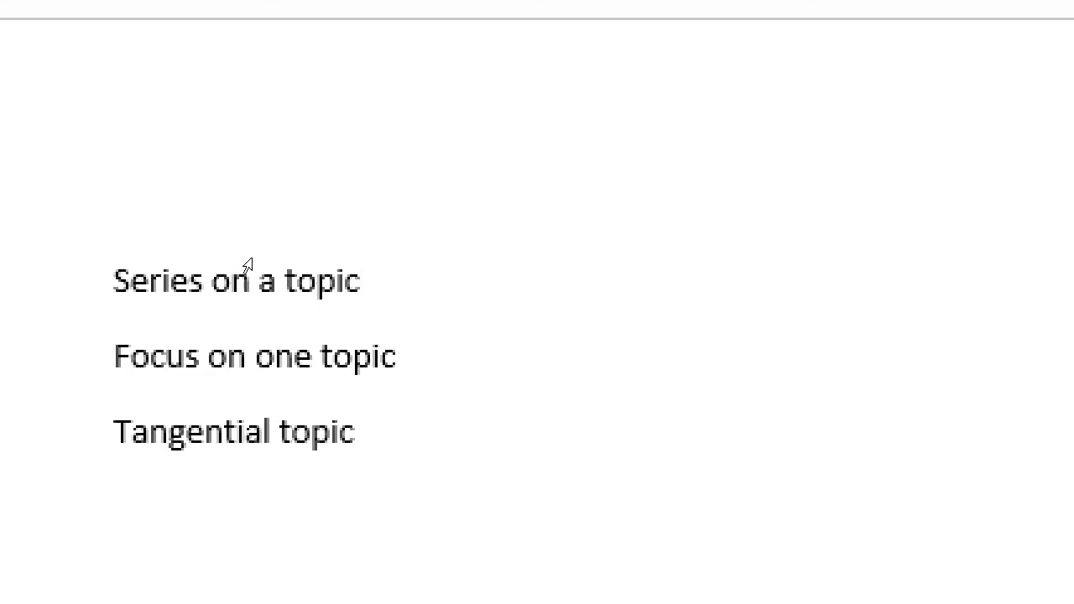
key(Return)
key(Tab)
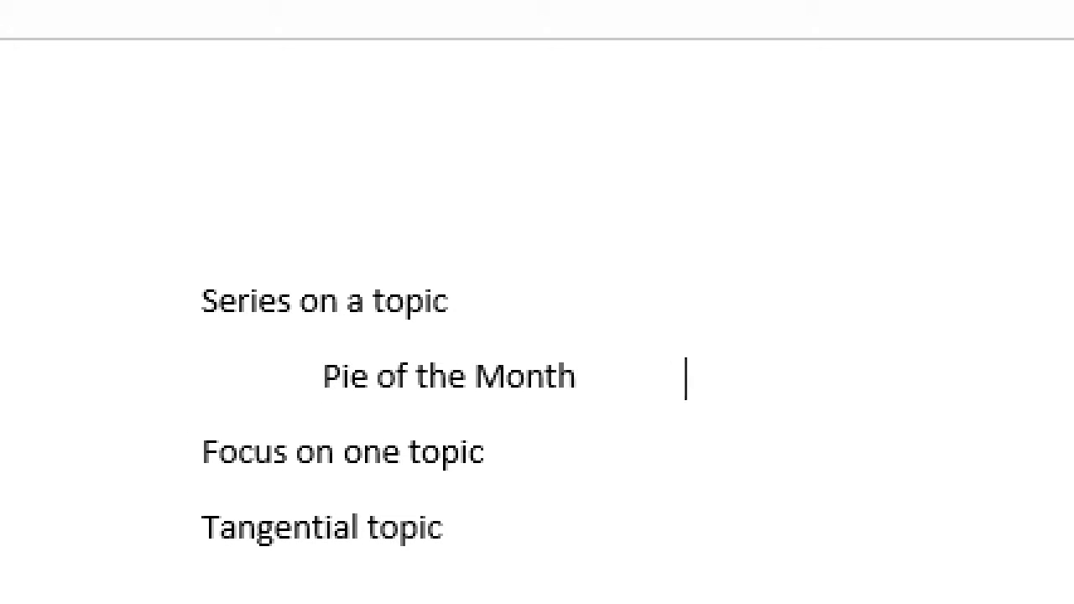
key(BackSpace)
key(Return)
key(Tab)
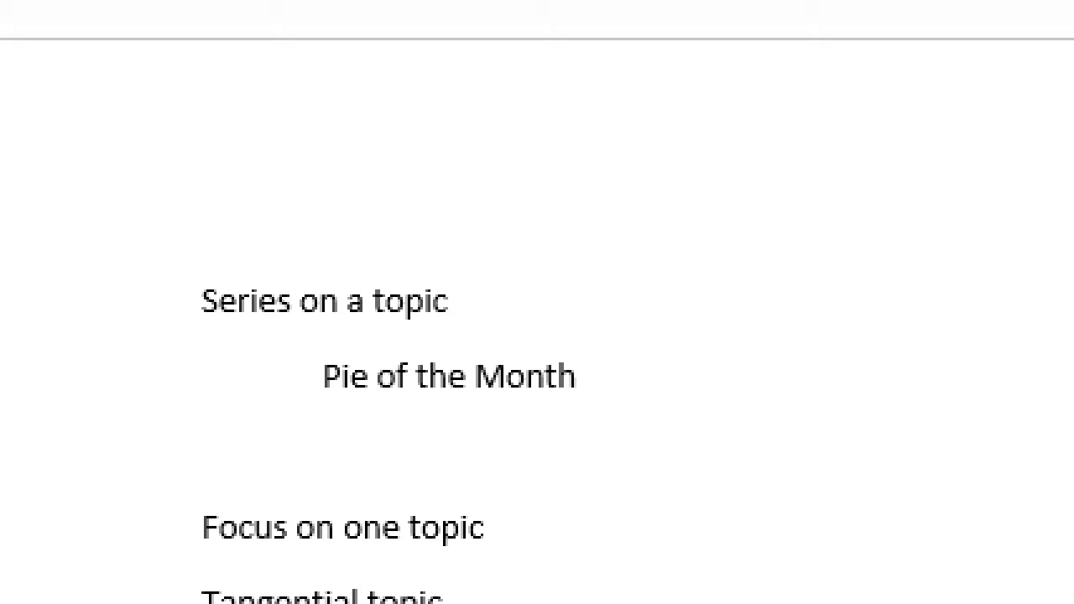
text(Employee of the Quarter)
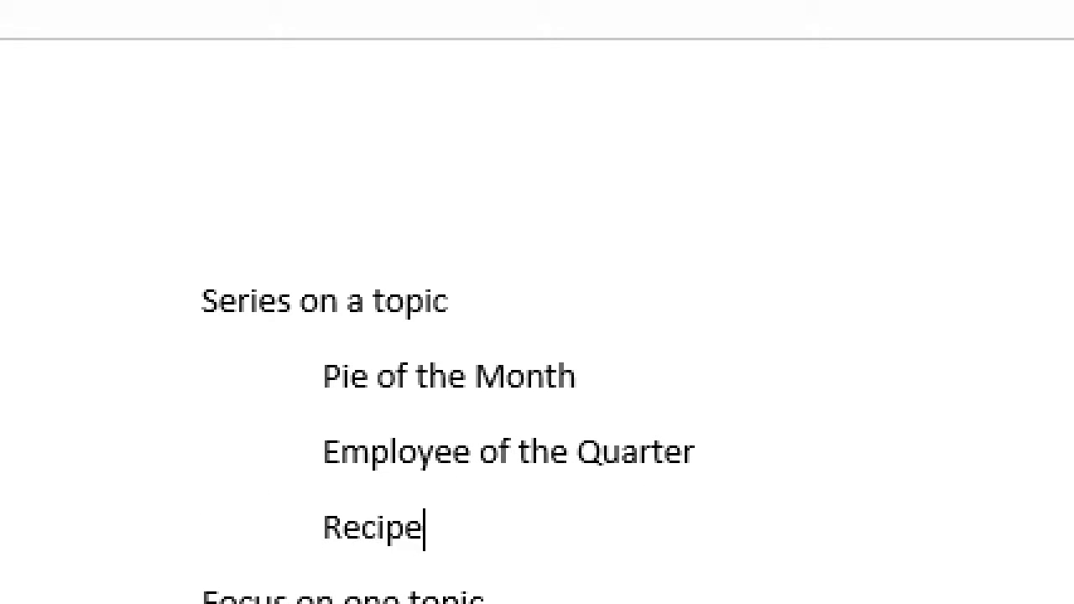
text(of the Week)
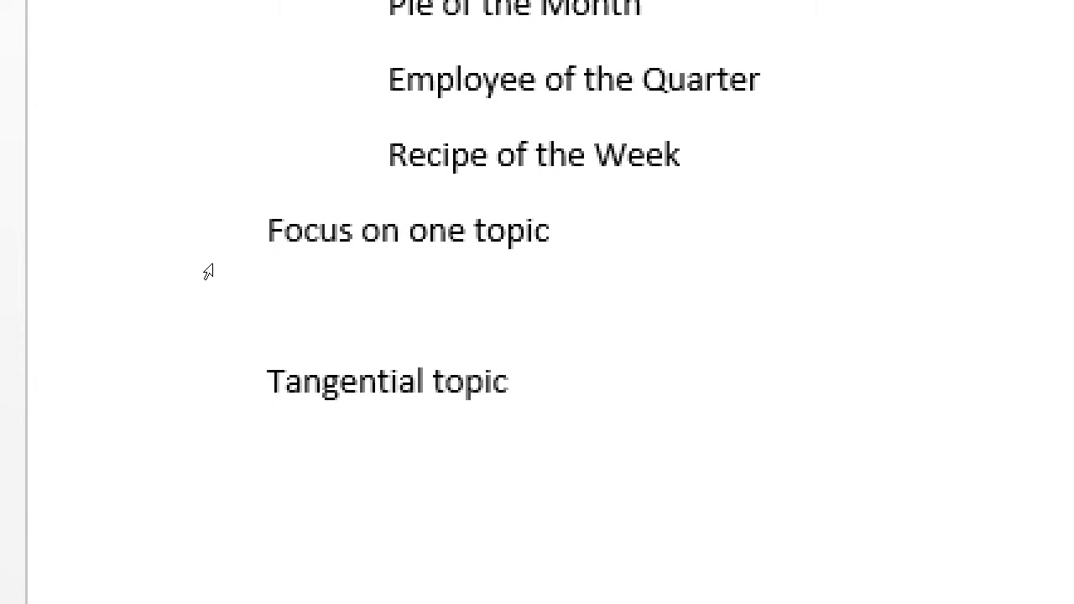
Step: Enter the indented example "Old-World Recipe – German Chocolate Cake" under "Focus on one topic"
text(Old-W)
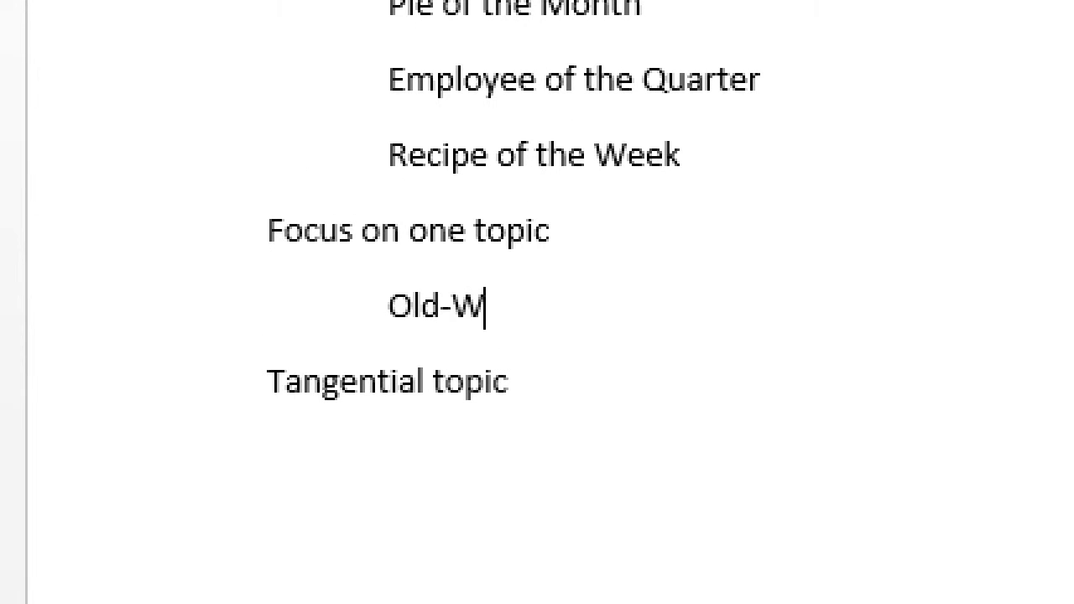
text(orld Recipes)
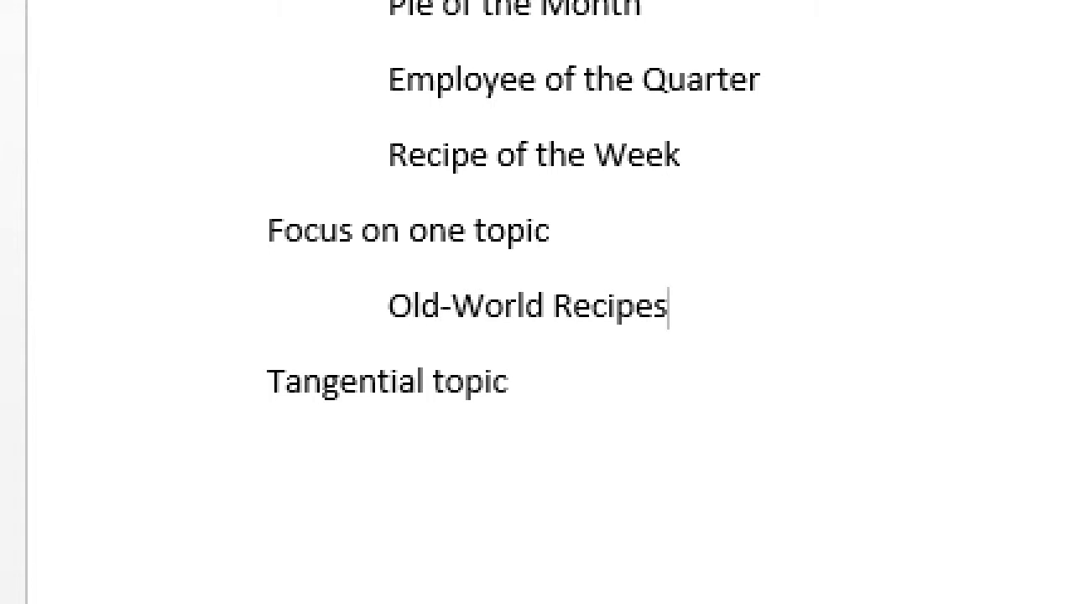
key(BackSpace)
text(- Germ)
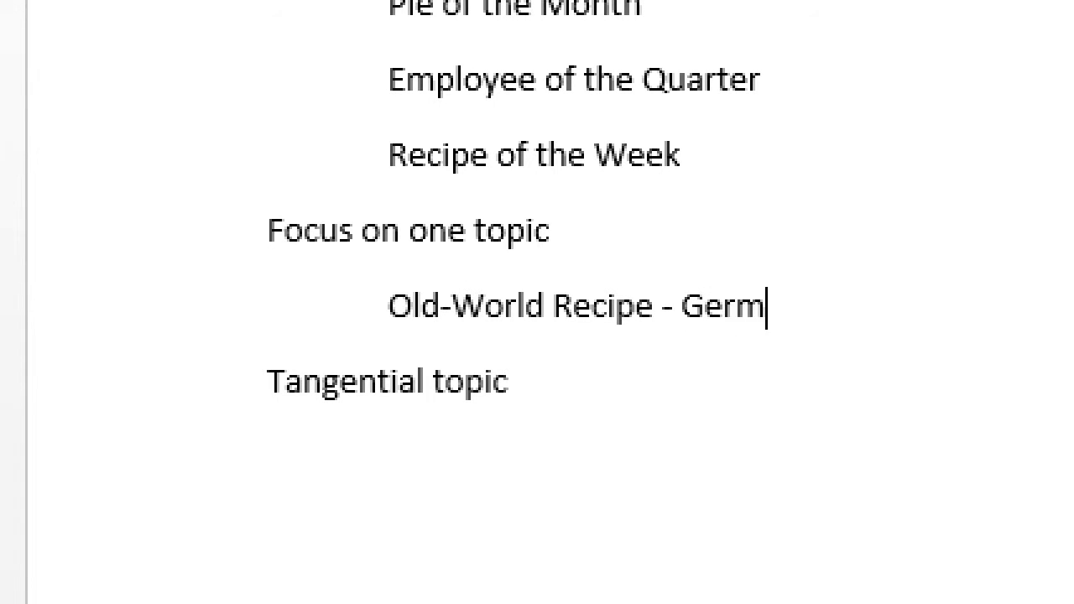
text(an Chocolat)
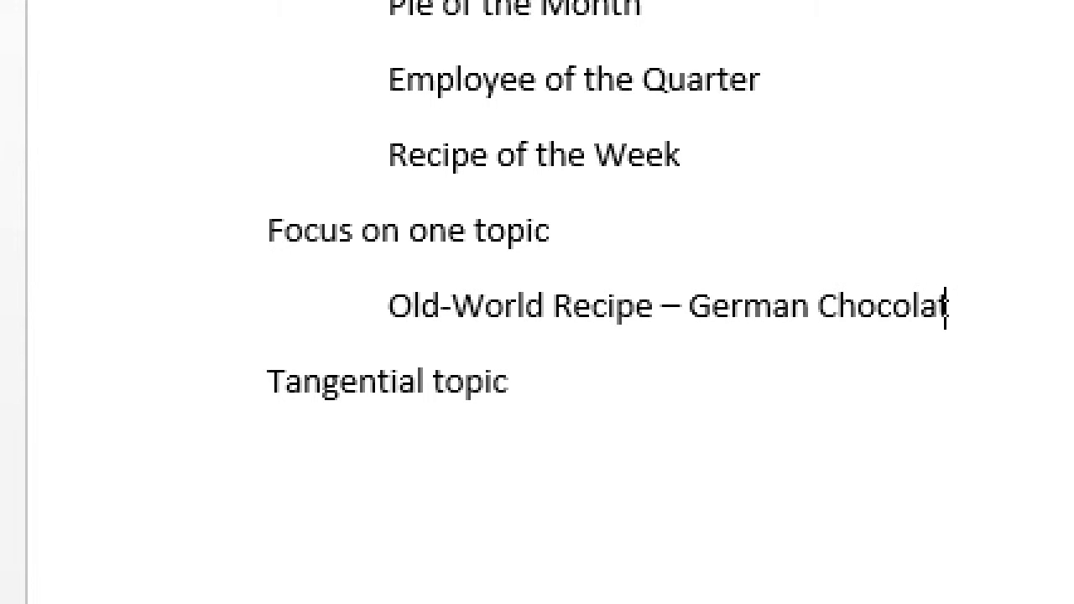
text(e Cake)
Step: Add a further-indented line "Testimonials; recipes; history; vartions" beneath the German Chocolate Cake example
key(Return)
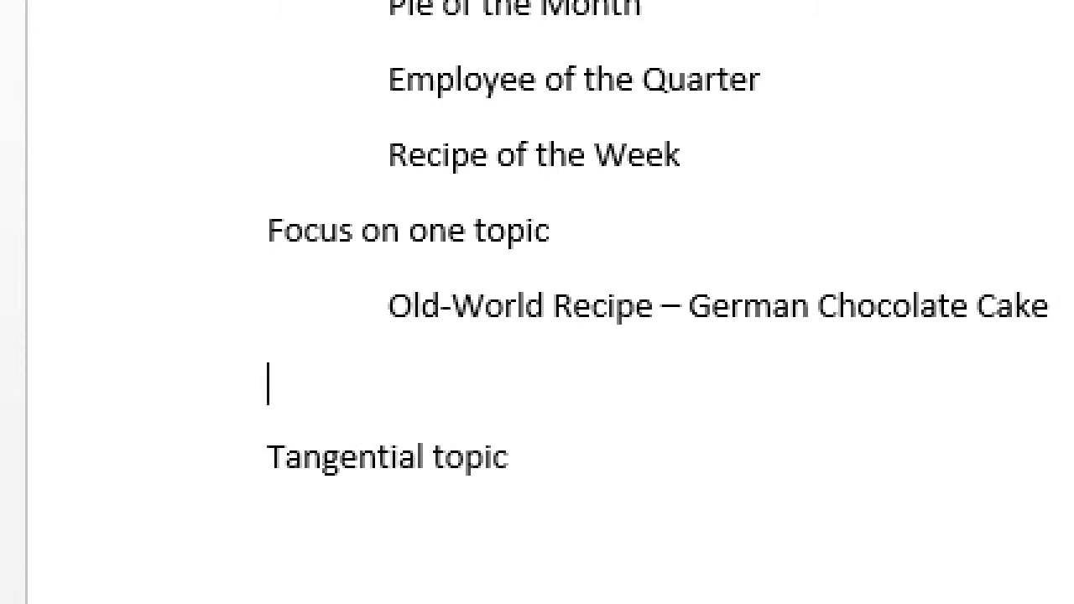
key(Tab)
text(Testi)
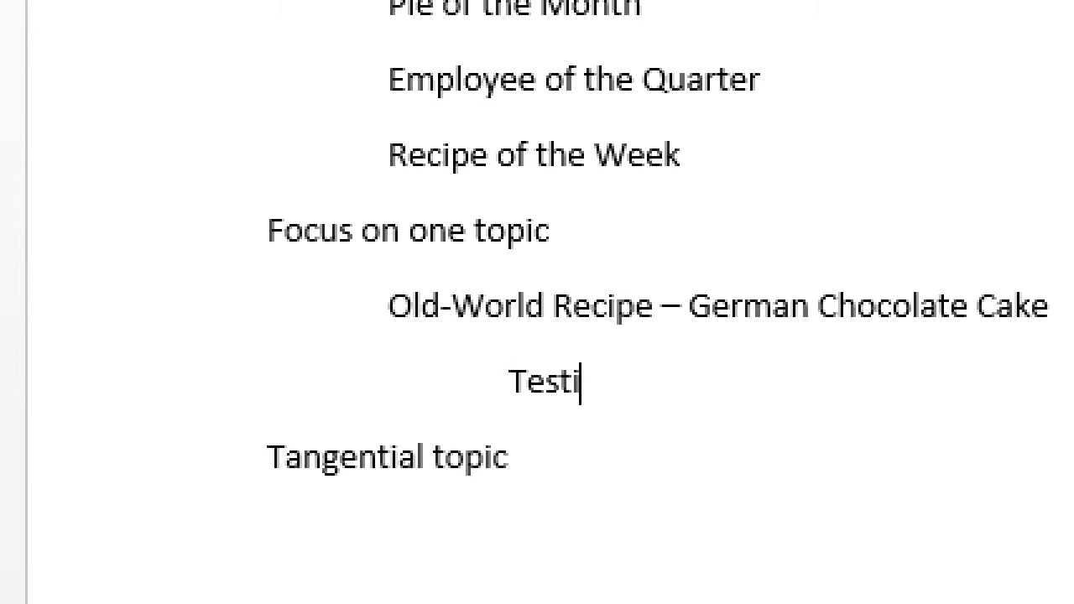
text(monials; reci)
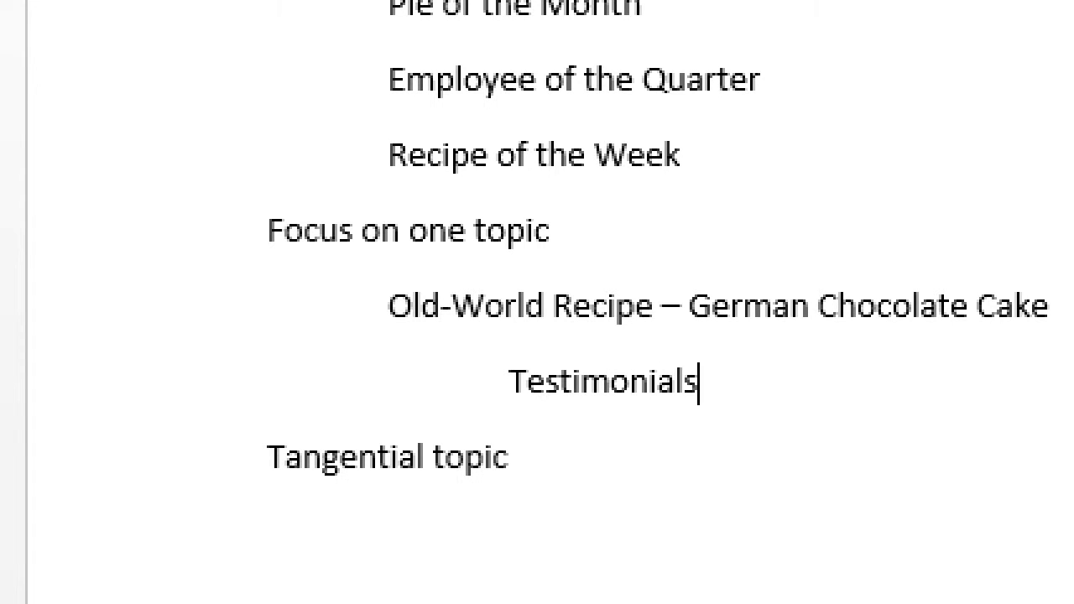
text(pes;)
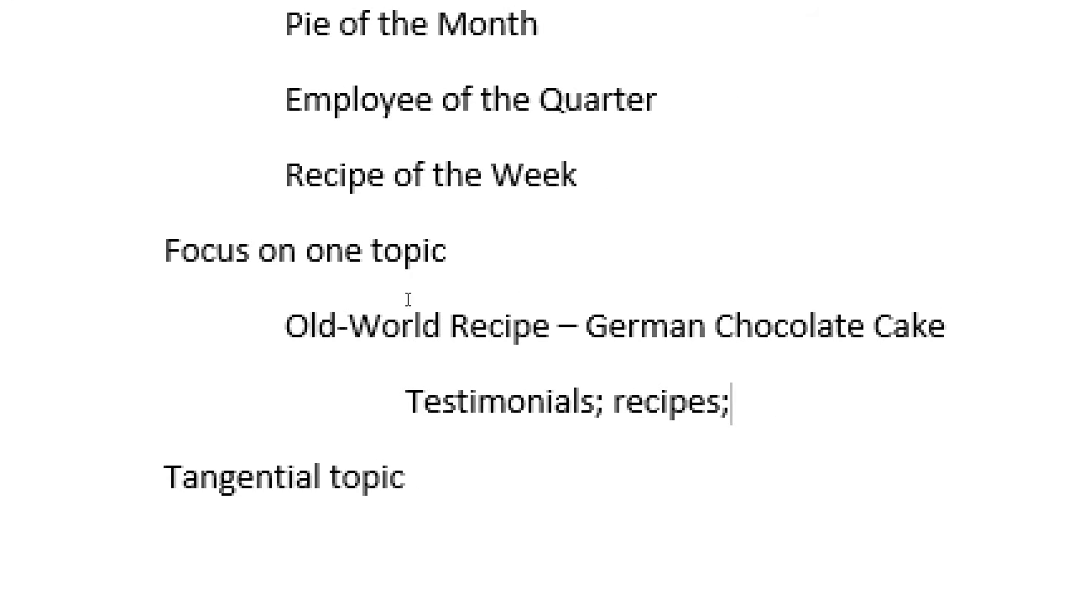
text( history vari)
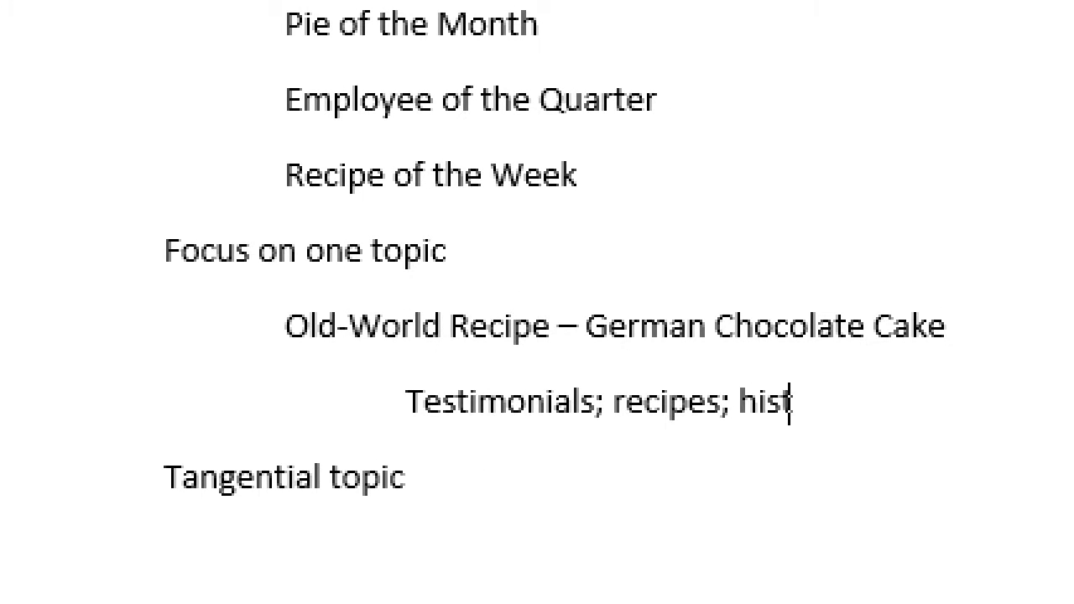
key(BackSpace)
key(BackSpace)
key(BackSpace)
key(BackSpace)
key(BackSpace)
text(; vartions)
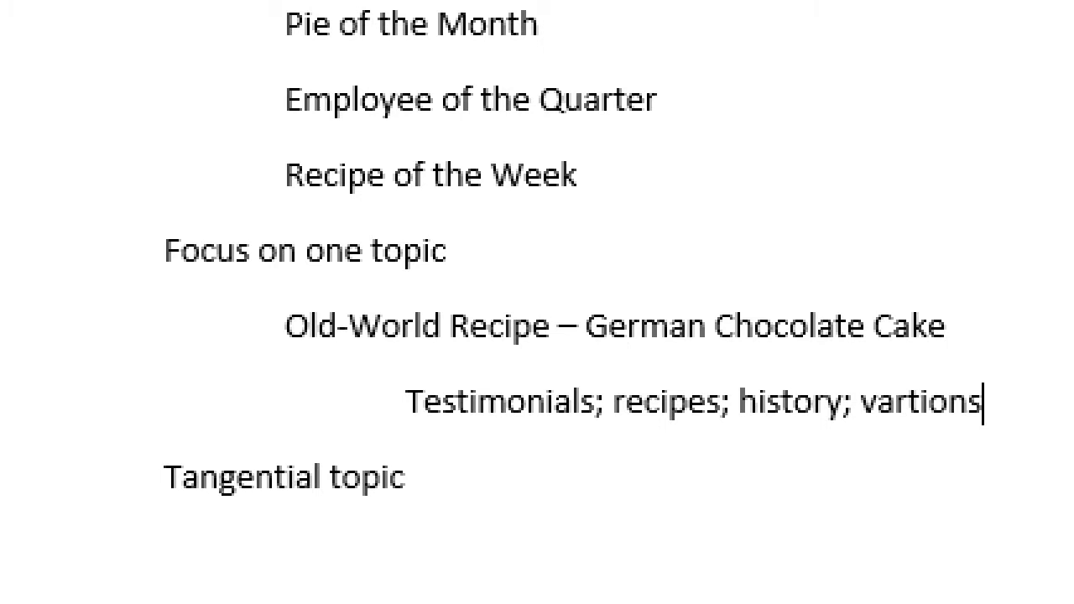
Step: Add the indented note "(Explore different aspects of one idea)" below the testimonials line
key(Return)
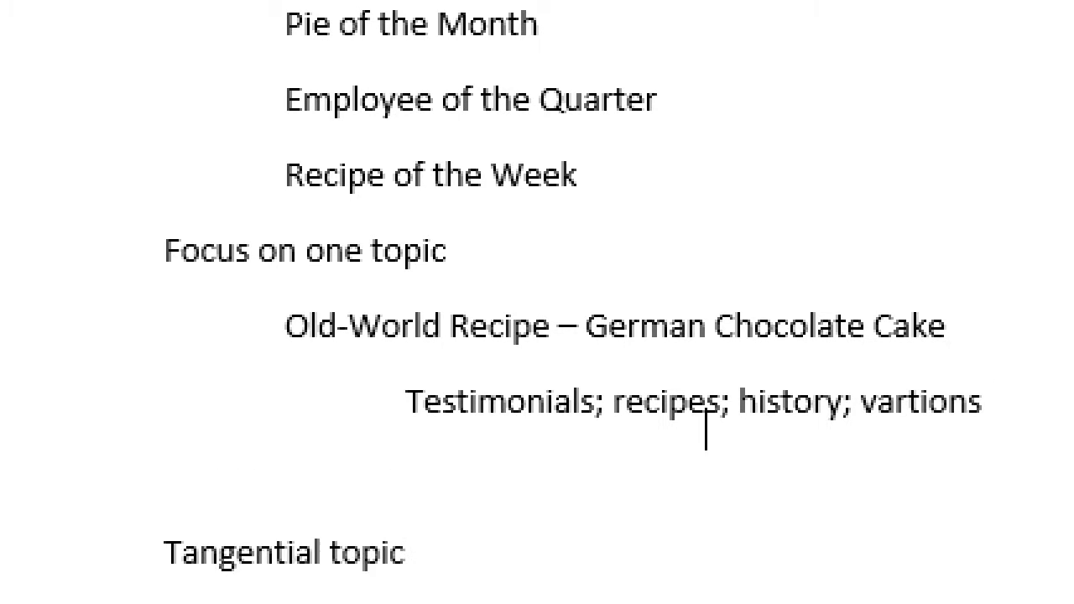
key(Tab)
text((Expor)
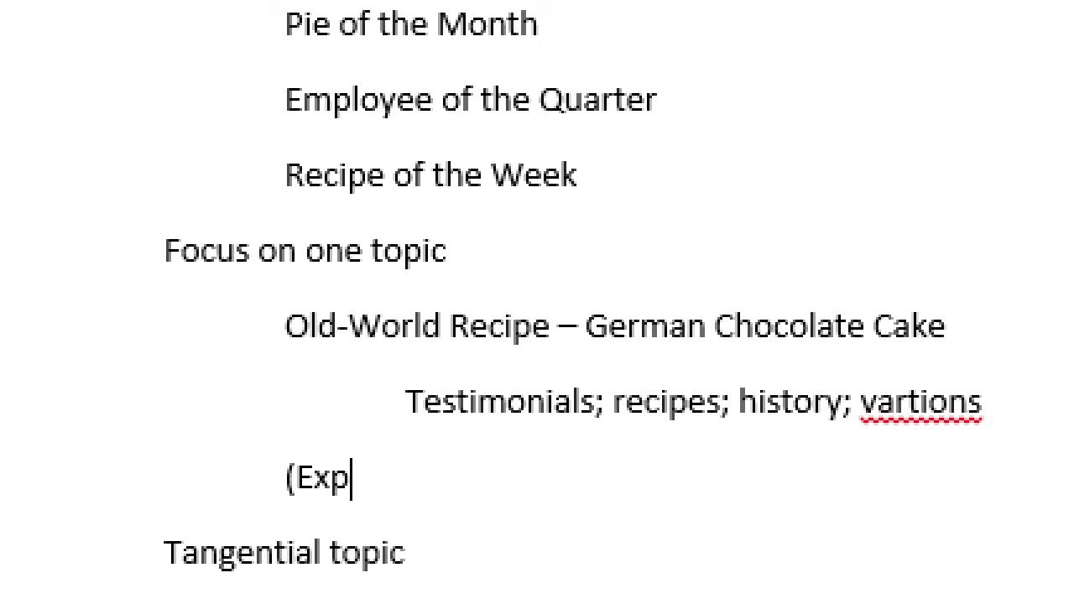
key(BackSpace)
key(BackSpace)
text(lore d)
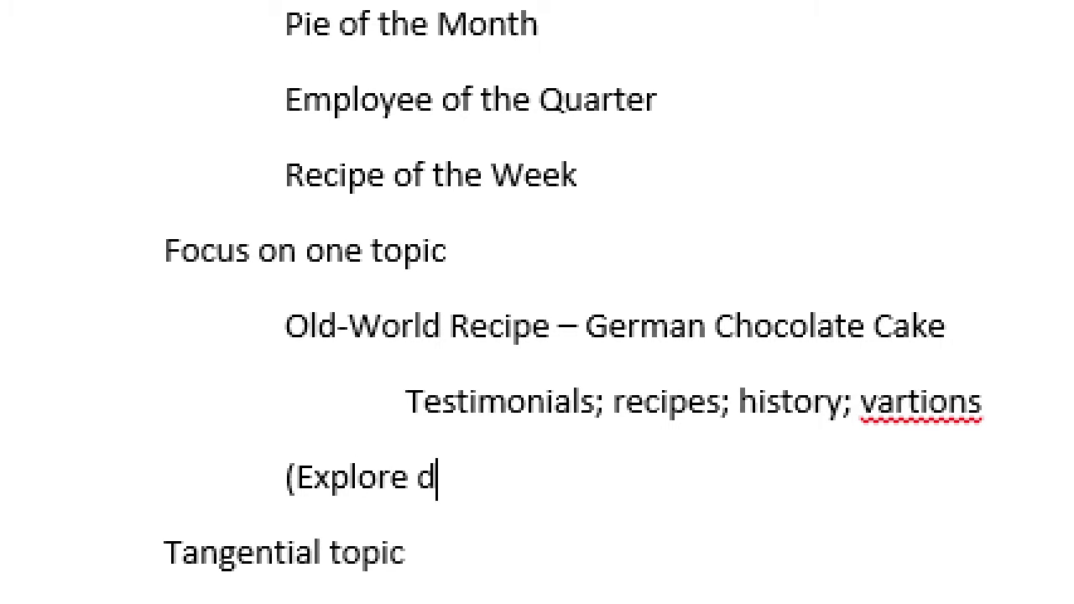
text(ifferent aspects of one)
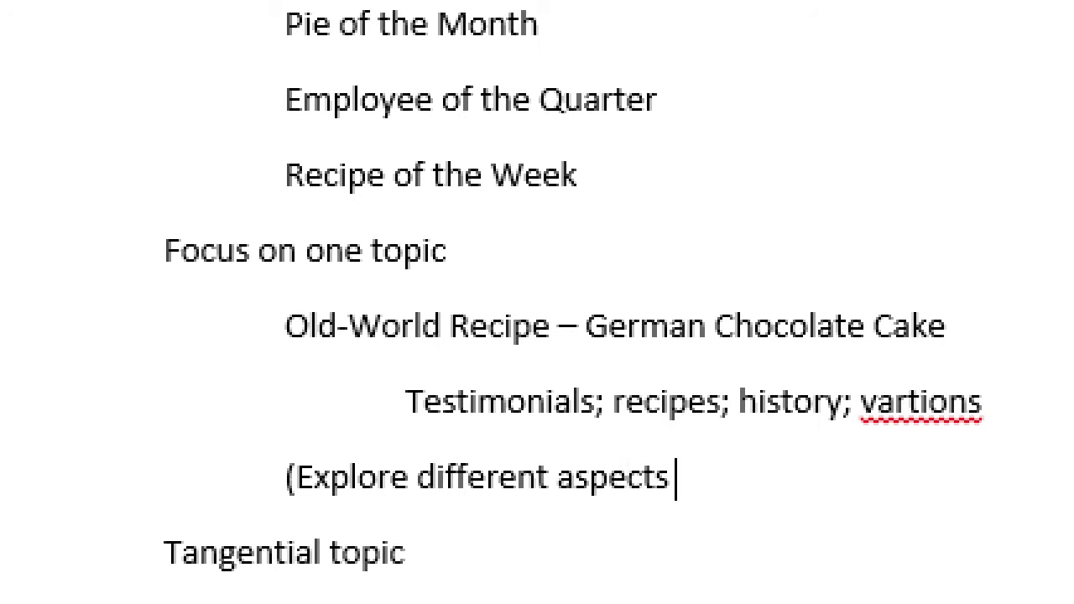
text( idea))
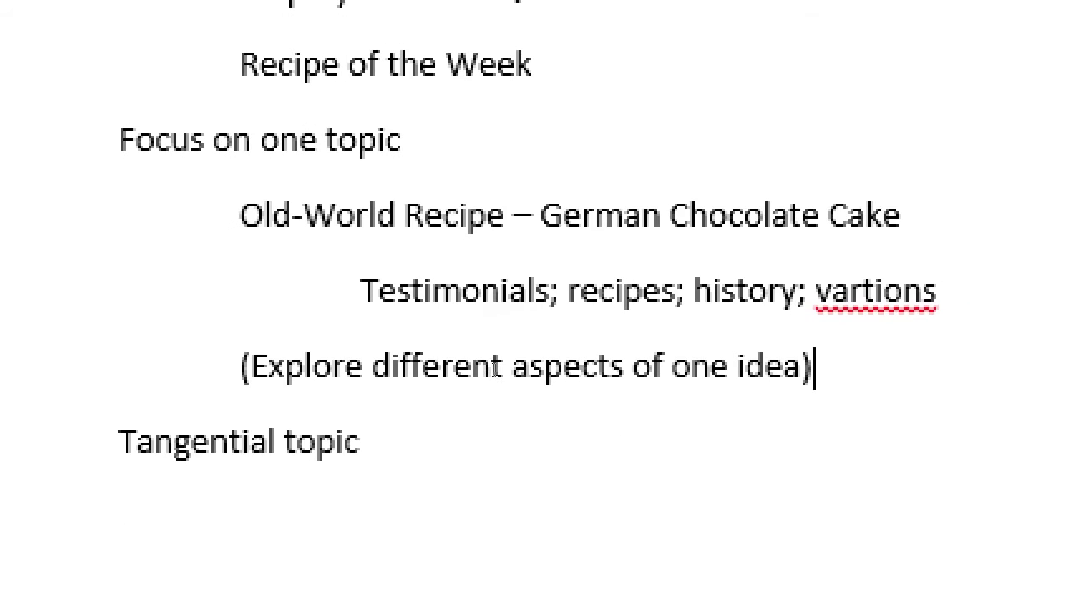
Step: Add the indented example "Local Business Partner" under "Tangential topic"
key(Down)
key(Return)
key(Tab)
text(Local Busines)
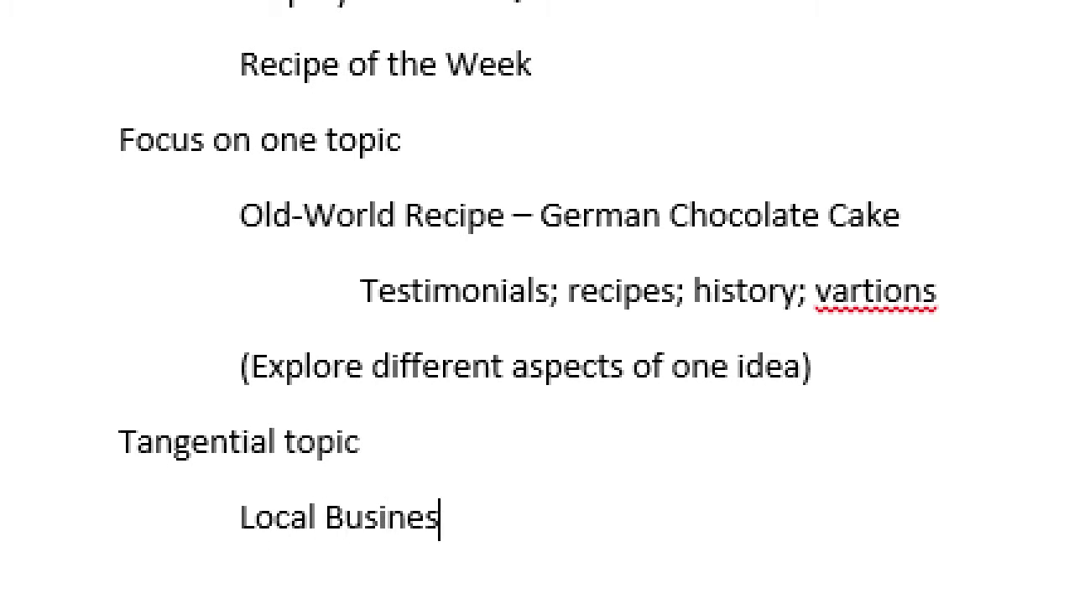
text(s Partner)
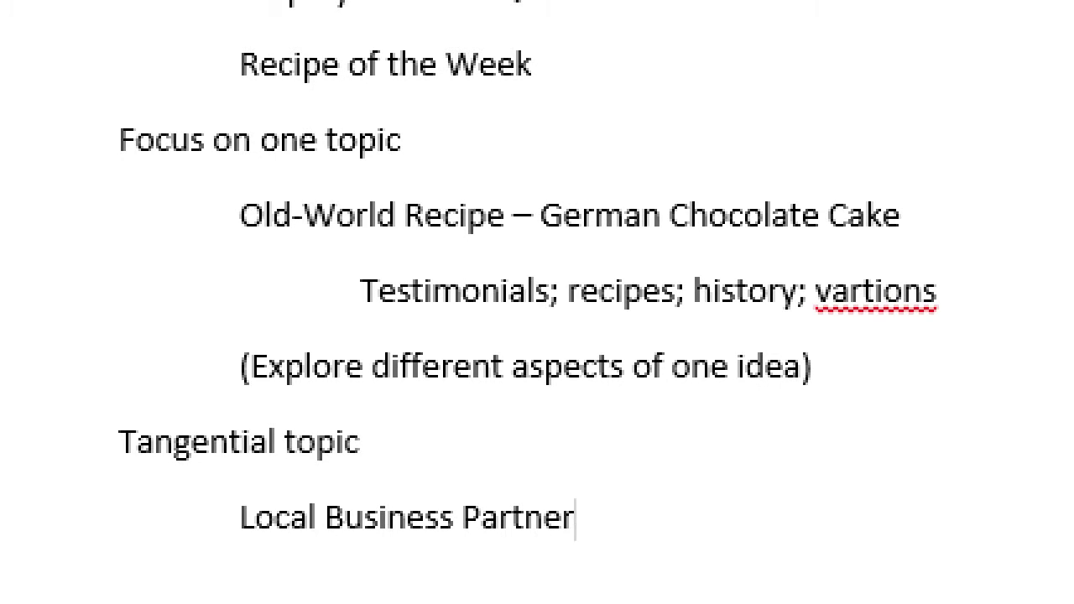
Step: Add a second indented example, "Our cookware", below "Local Business Partner"
key(Return)
scroll(482, 473, down, 2)
key(Tab)
text(Our)
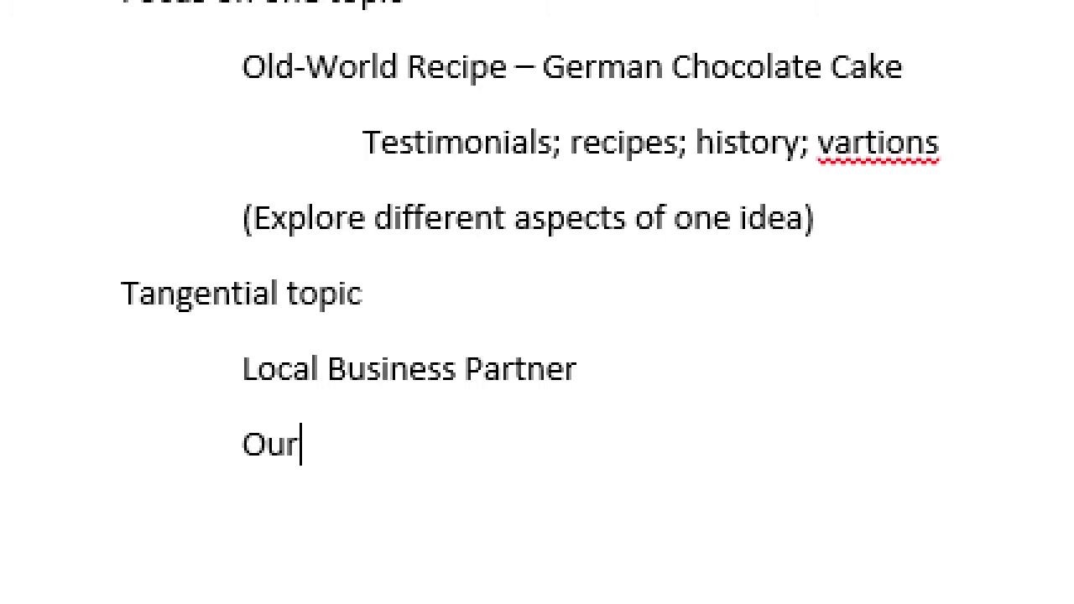
text( cookware)
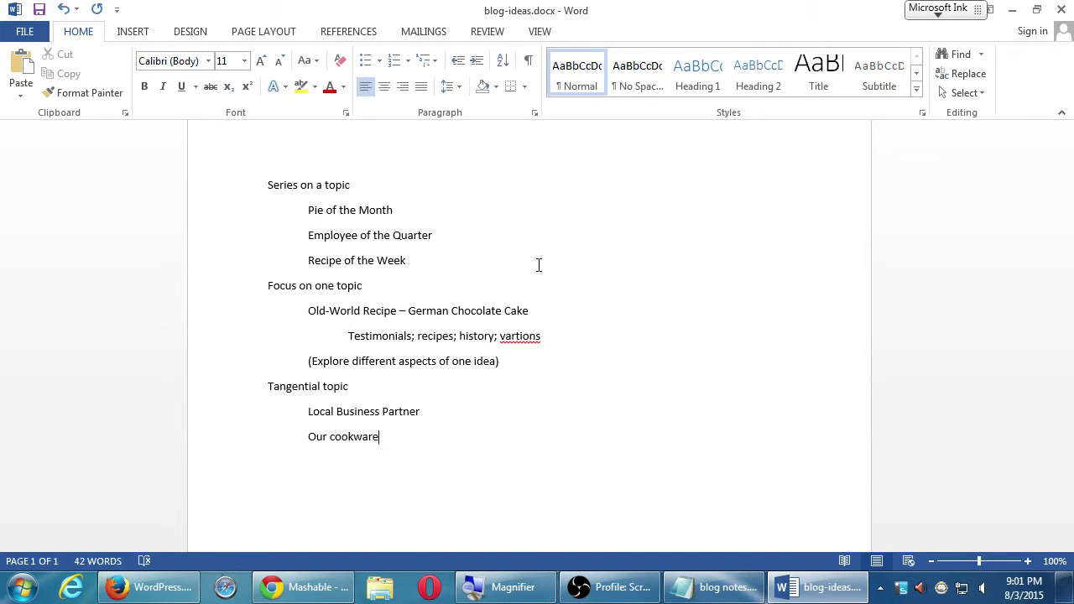
Step: Insert blank lines after the "Our cookware" entry and save the document
key(Up)
key(Return)
key(Return)
key(ctrl+s)
key(ctrl+s)
Step: Enter the unindented line "Sell women's Scarves" below the outline, separated from it by a blank line
scroll(423, 270, down, 1)
scroll(423, 271, up, 1)
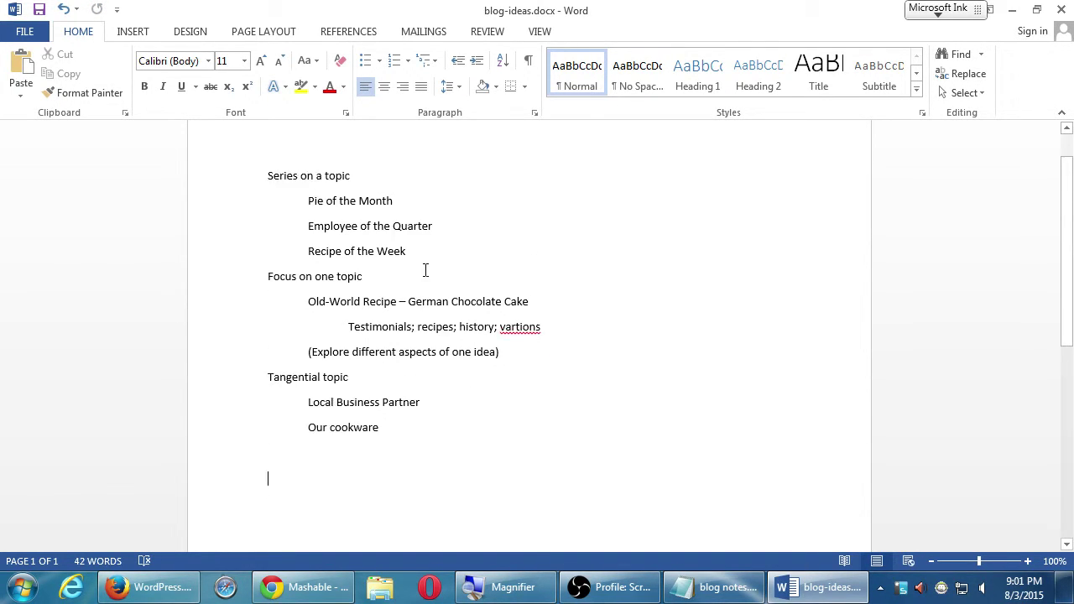
scroll(362, 279, down, 1)
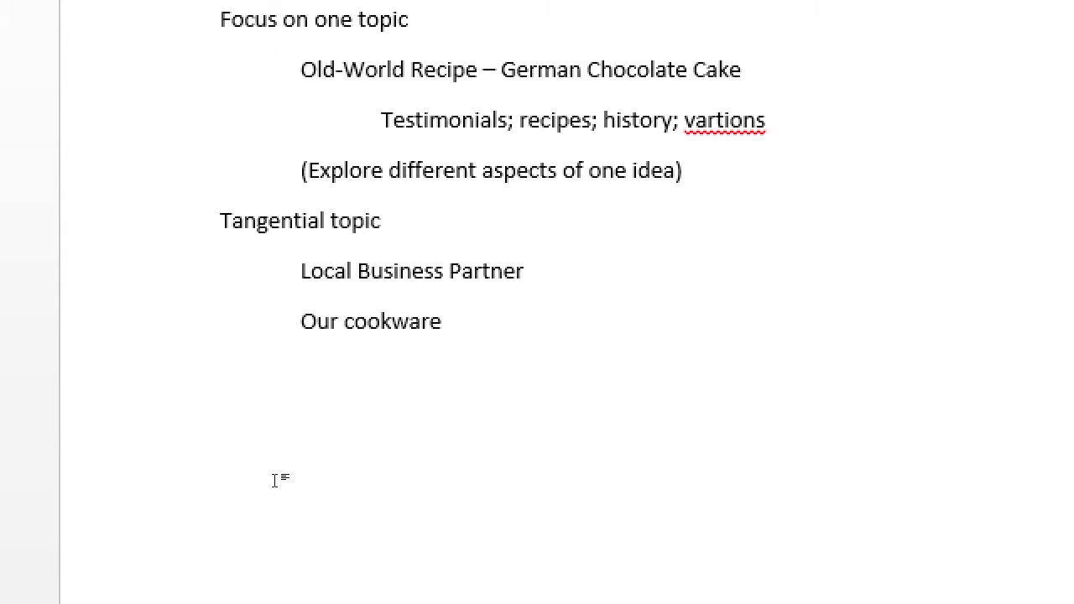
text(Sell w)
text(omen's Scar)
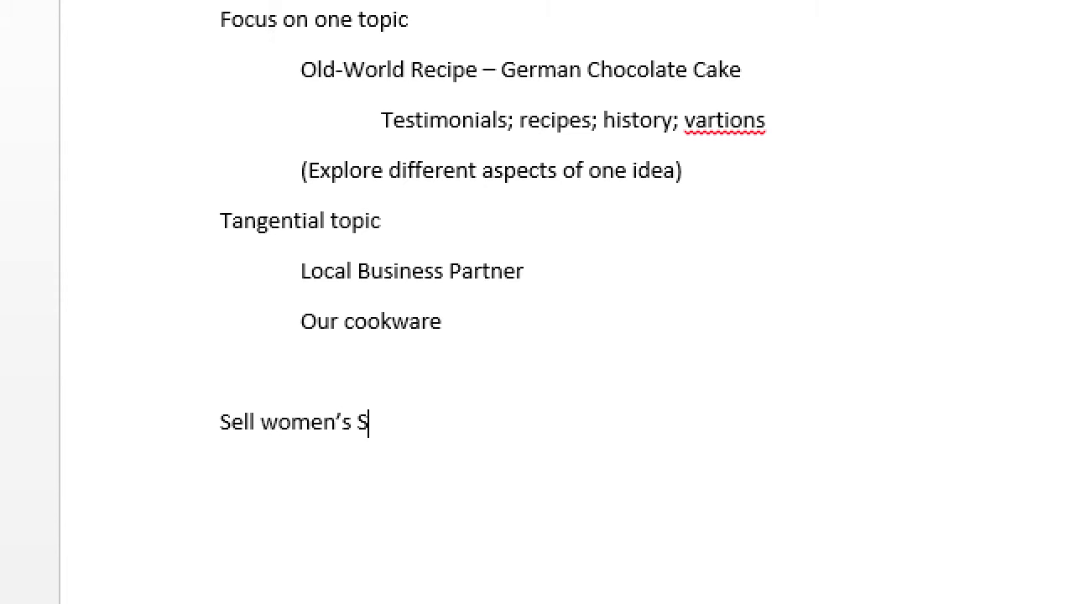
key(BackSpace)
text(rves)
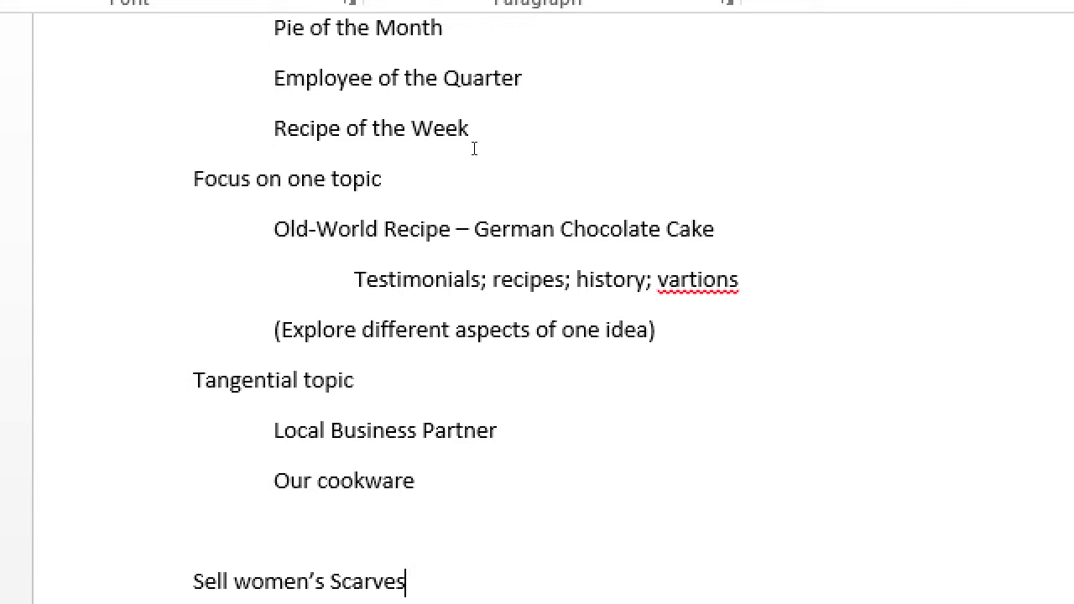
Step: Add the indented entry "History of the scarves" under "Sell women's Scarves"
scroll(487, 148, down, 1)
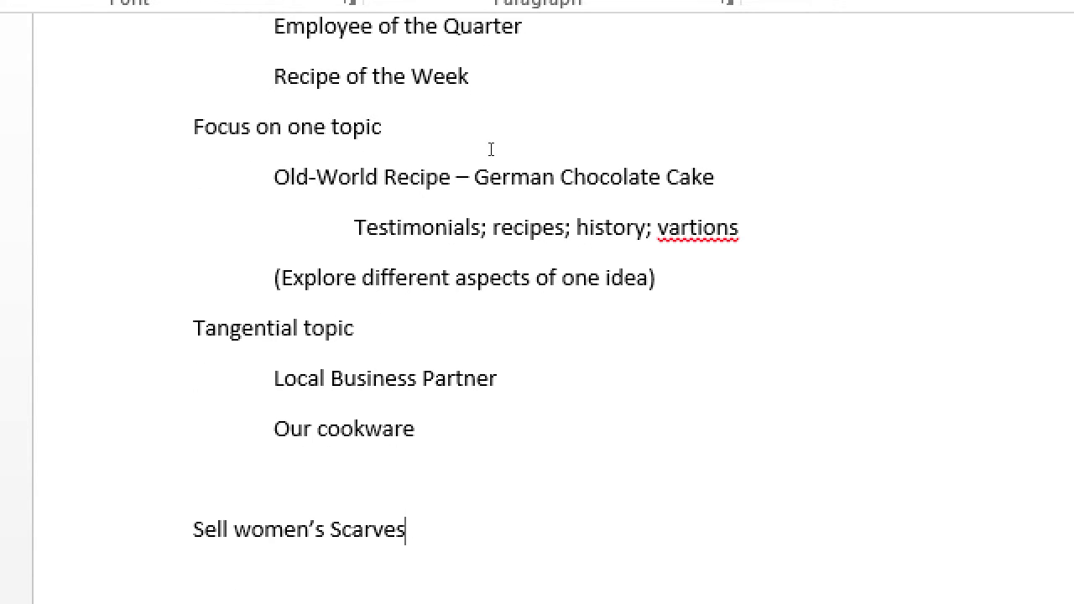
key(Return)
key(Tab)
text(History)
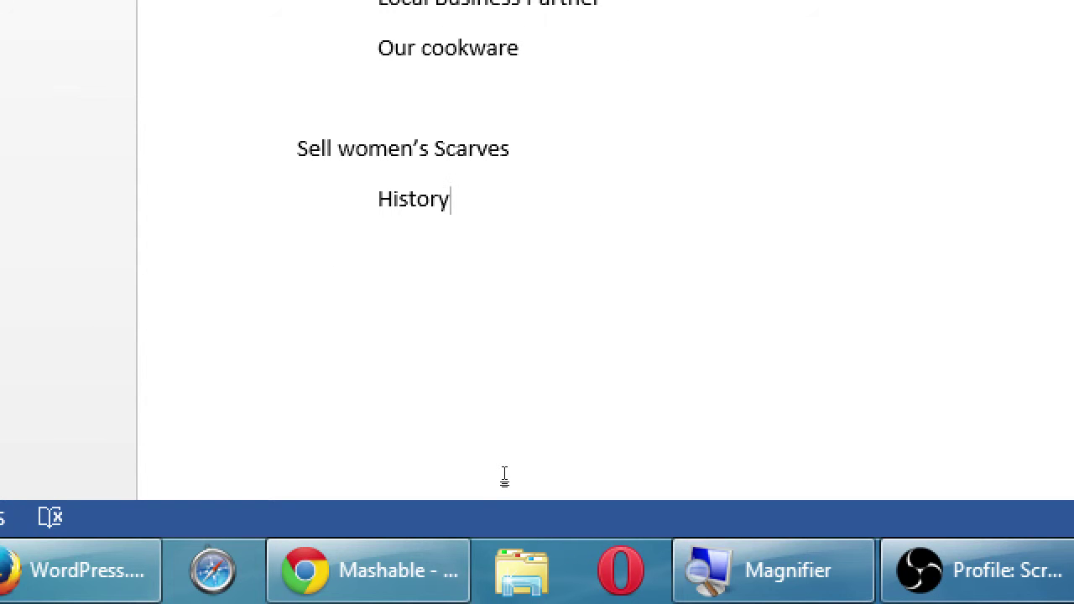
text( of the scareves)
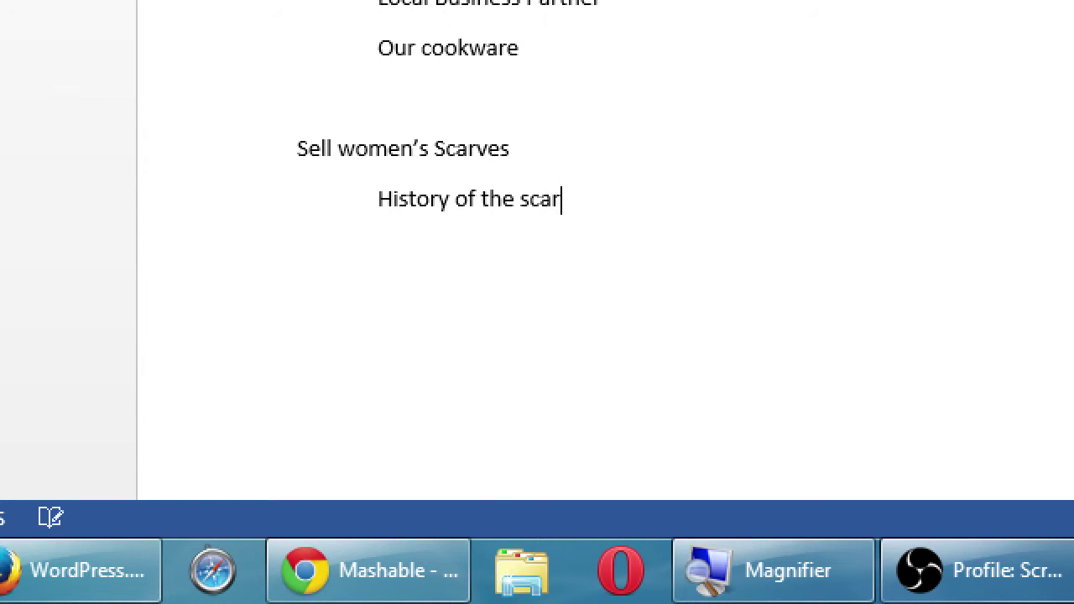
key(BackSpace)
key(BackSpace)
key(BackSpace)
key(BackSpace)
text(ves)
Step: Add the indented entry "Who makes; how are they made?" below "History of the scarves"
key(Return)
text(Who mad)
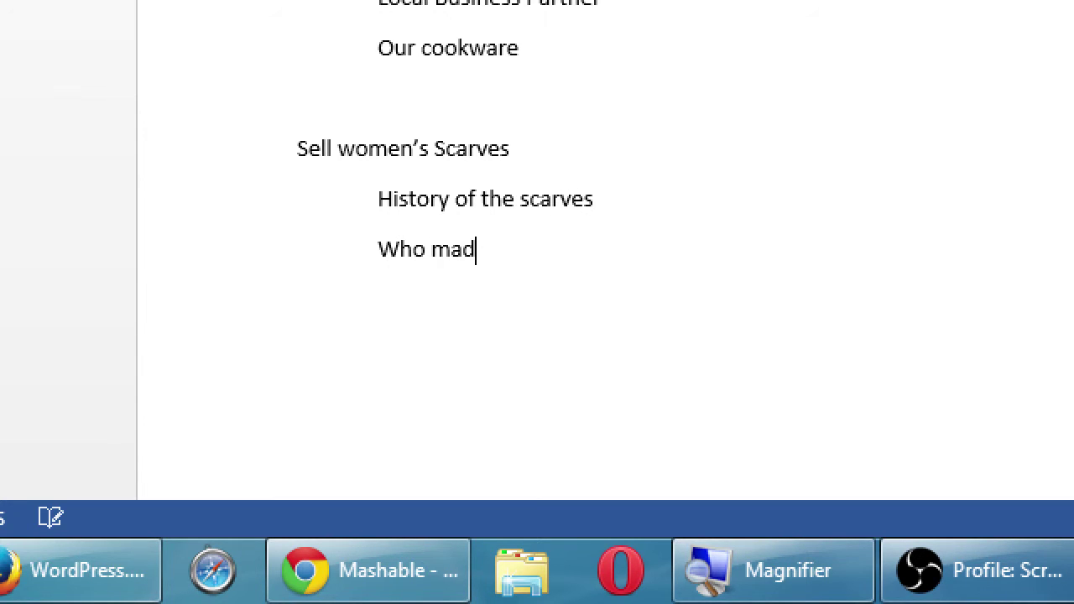
key(BackSpace)
text(kes; how )
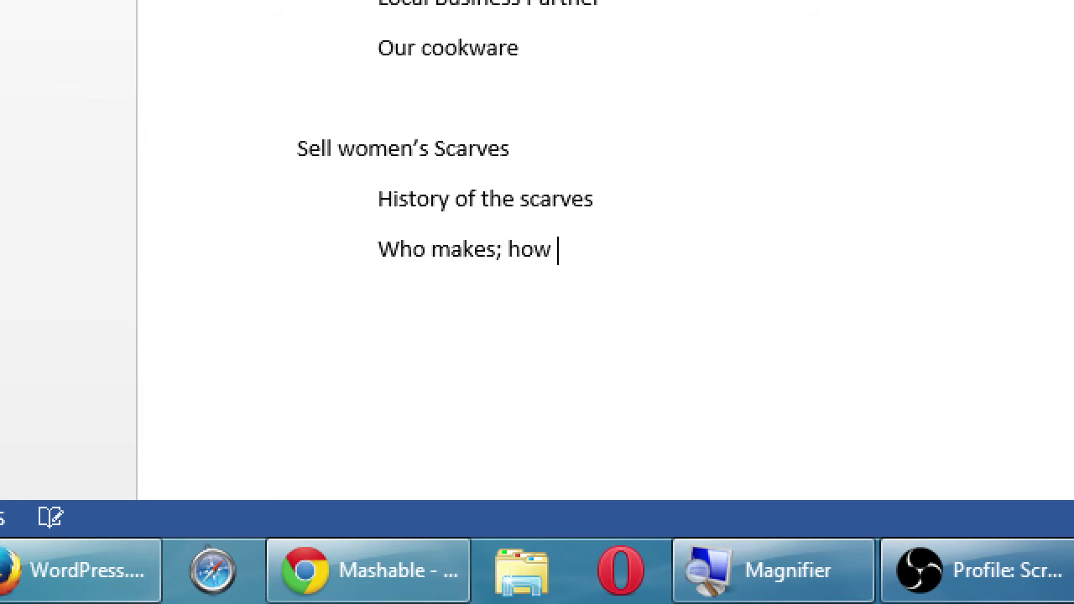
text(are they made?)
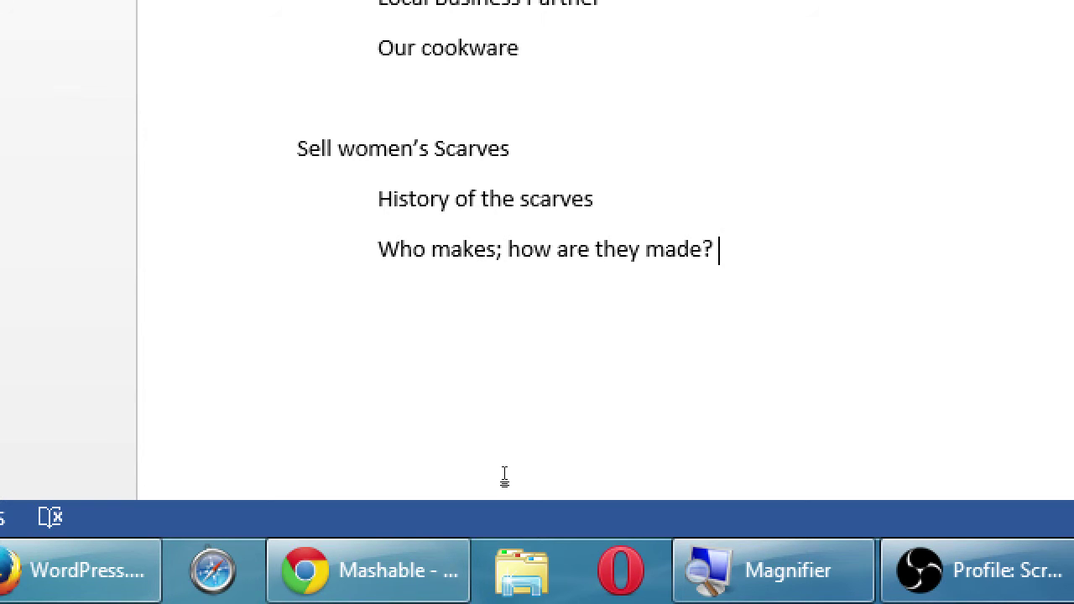
Step: Add two more indented entries to the scarves list, "Styling tips" and "Acessorzing tips"
key(Return)
key(Tab)
text(Styling tips)
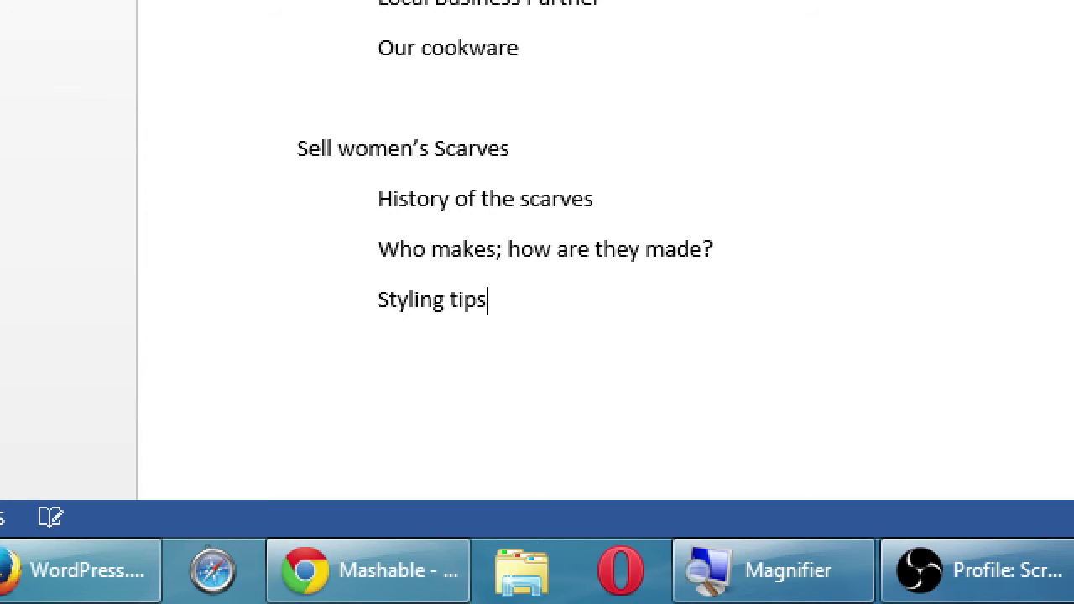
key(Tab)
text(Acess)
text(orzi)
key(BackSpace)
text(zing tips)
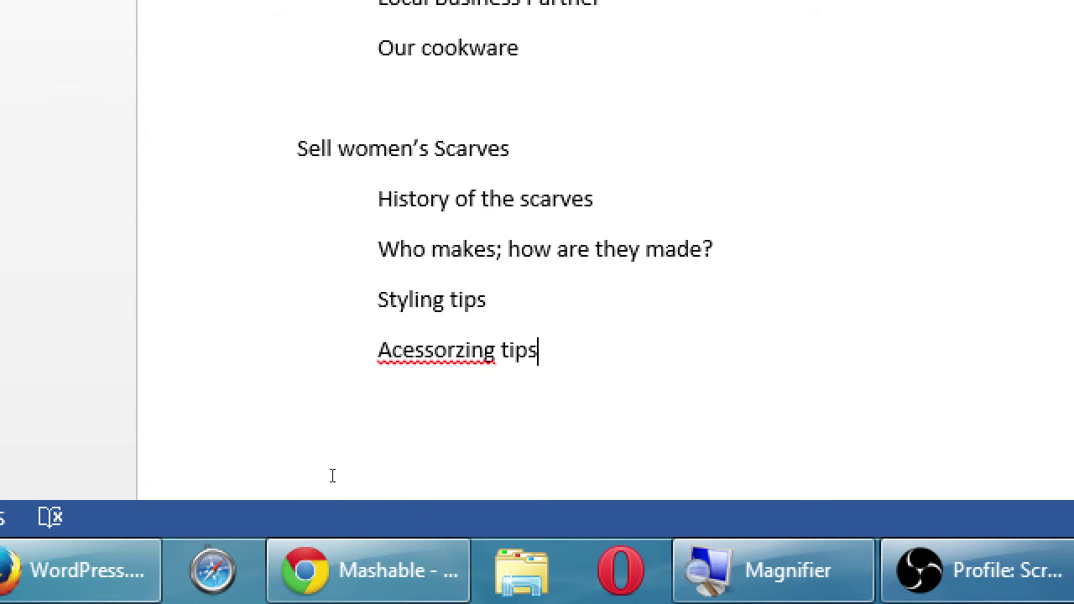
Step: Correct the misspelled word in the last scarves entry to the suggested spelling "Accessorizing"
key(shift+F10)
key(Up)
key(Up)
key(Up)
key(Up)
key(Up)
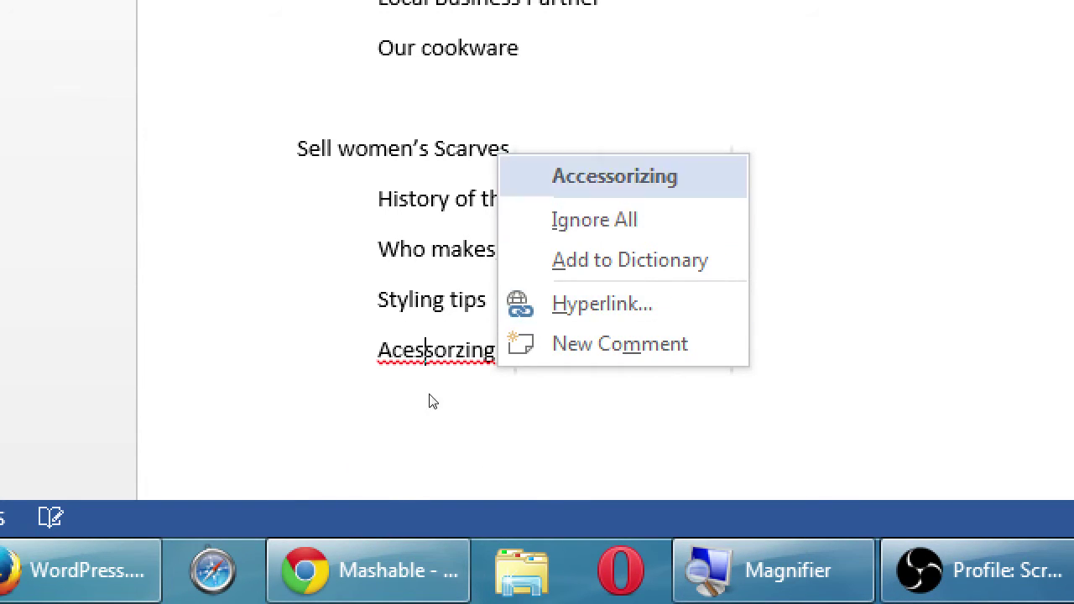
key(Return)
key(ctrl+Right)
key(End)
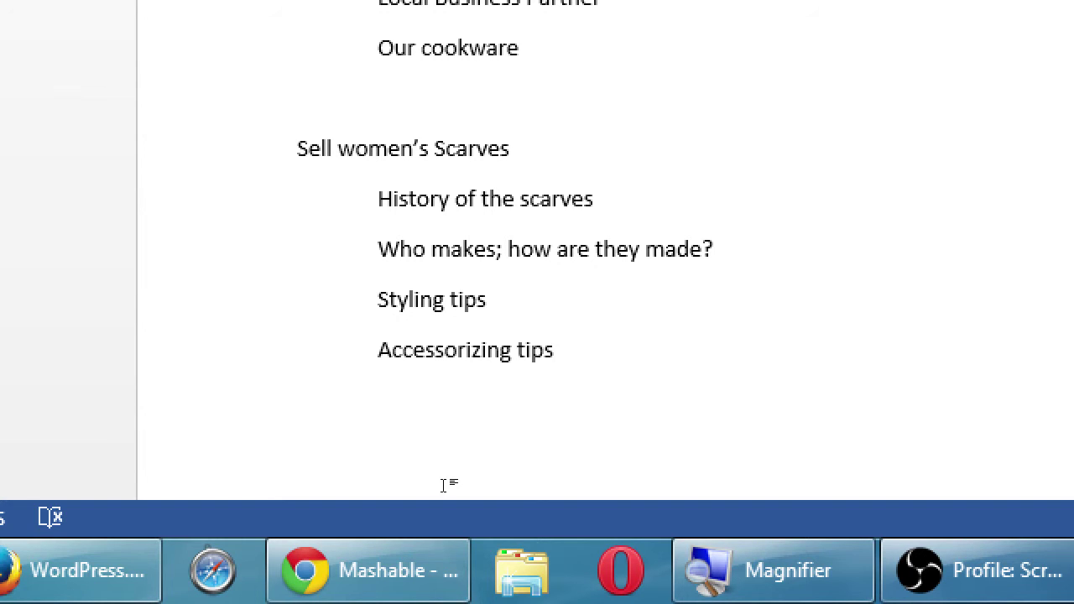
Step: Add the indented entries "Cultural aspects" and "Examples of patterns" below "Accessorizing tips"
key(Return)
key(Tab)
text(Cultural aspects)
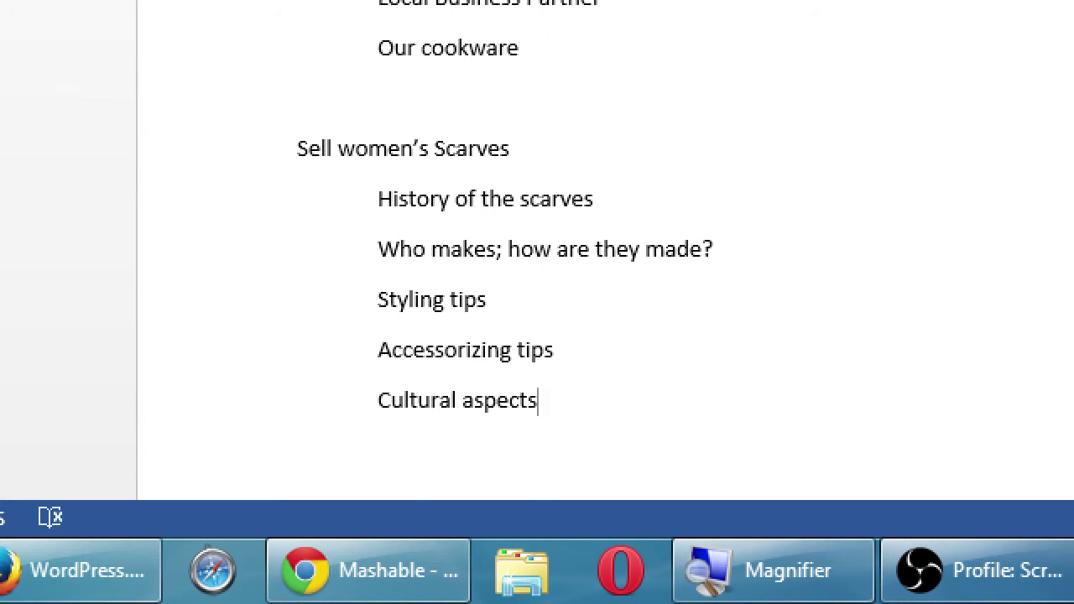
key(Return)
key(Tab)
text(Exa)
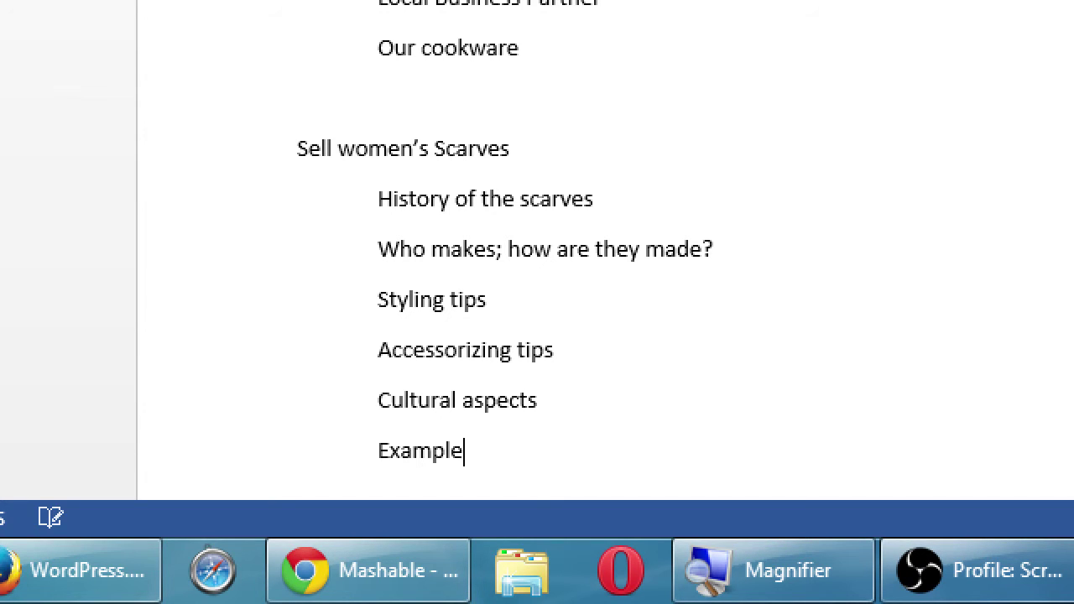
text(of patterns)
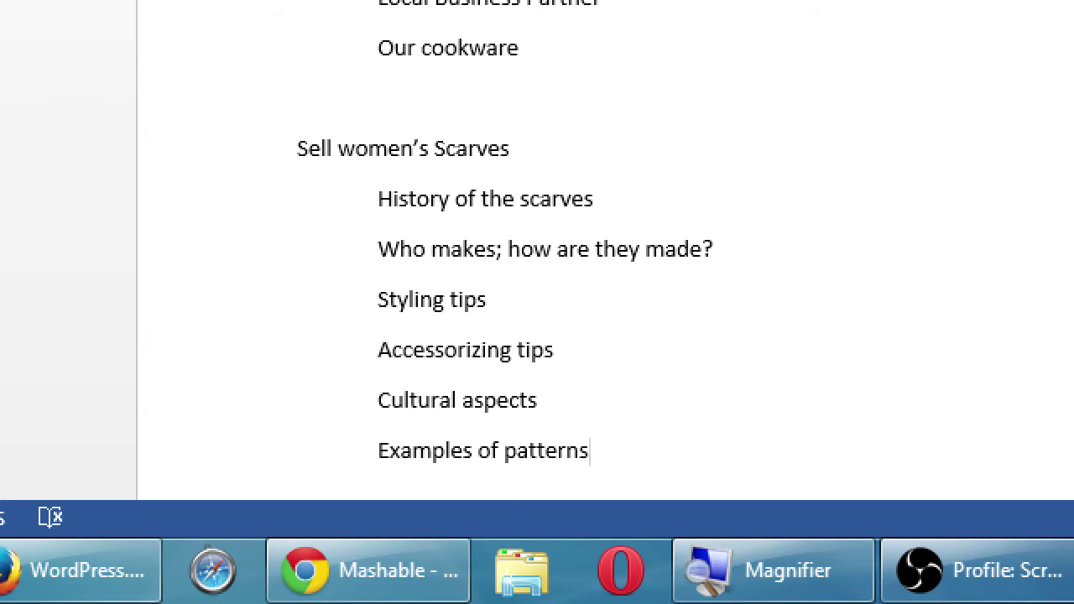
Step: Add the indented entry "Materials" below "Examples of patterns"
key(Return)
key(shift+Tab)
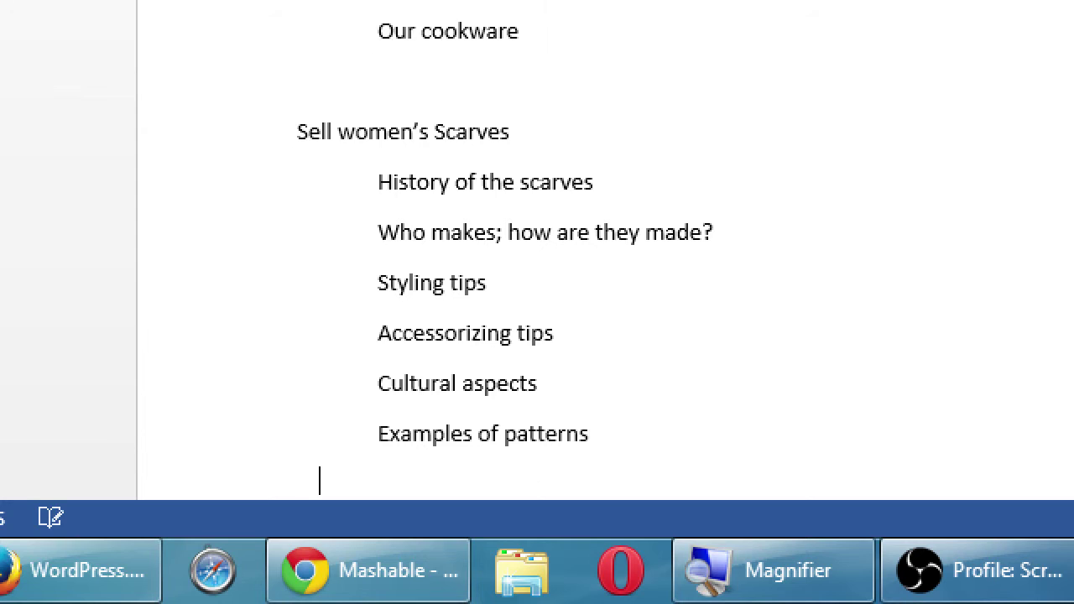
key(Tab)
text(Materia)
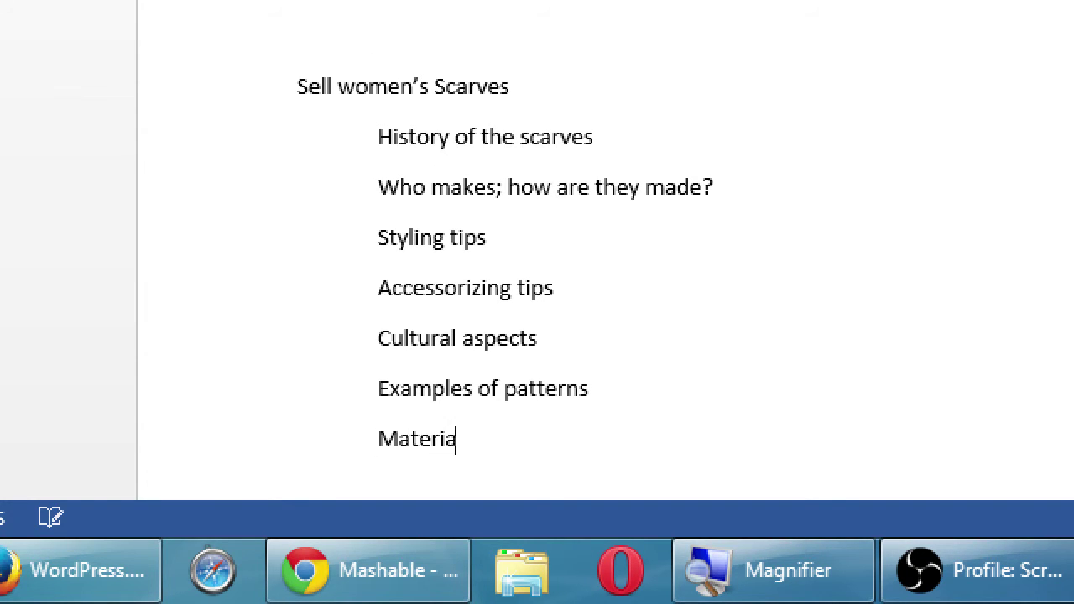
text(ls)
Step: Enter the unindented heading "Voice Over" after a blank line below the scarves list, and start an indented line under it
key(Return)
key(Return)
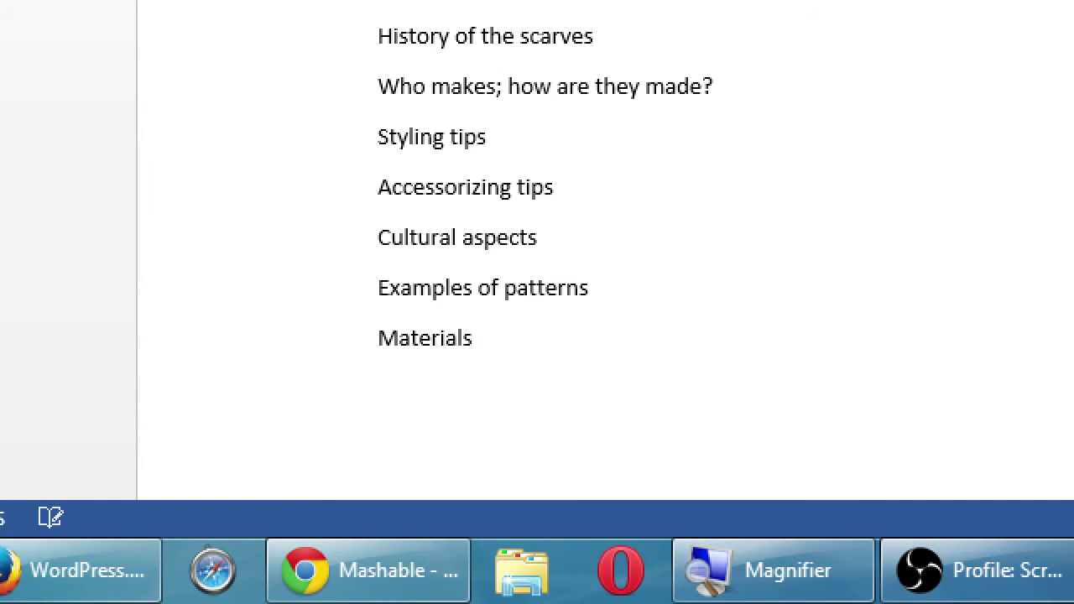
scroll(509, 475, down, 3)
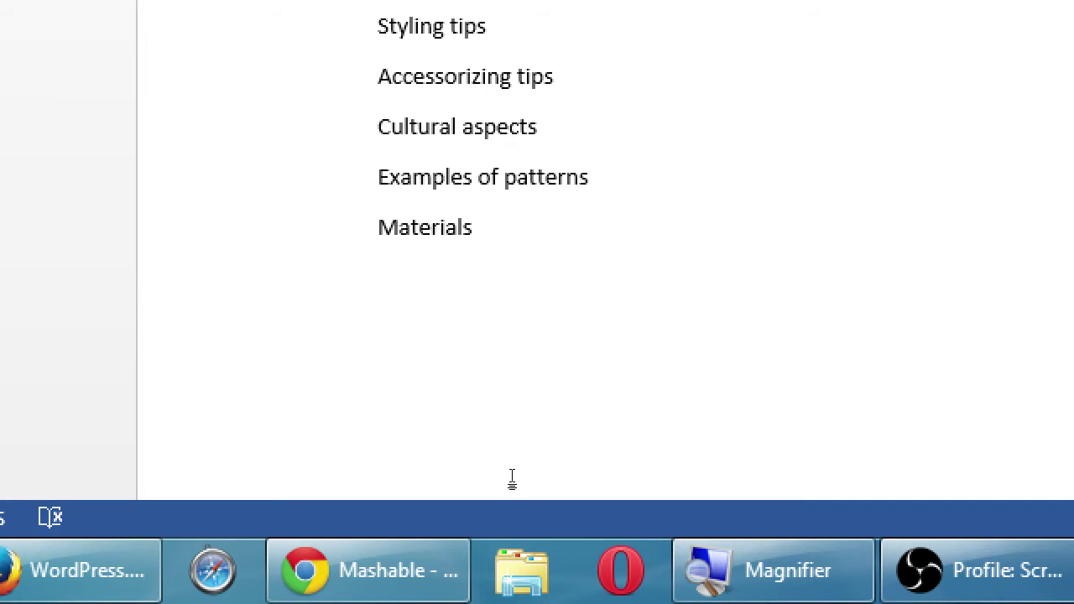
text(Voice Over)
key(Return)
key(Tab)
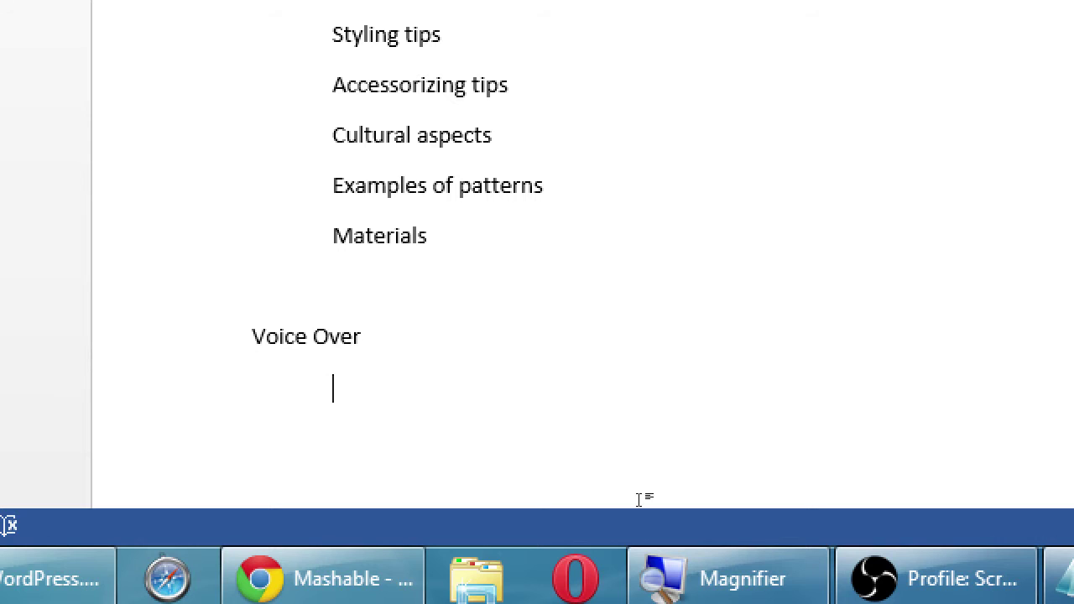
Step: Add the indented entries "Equipment" and "Do it yourself at home techniques" under "Voice Over"
text(Equipment)
key(Return)
key(Tab)
text(Do it yourself at home)
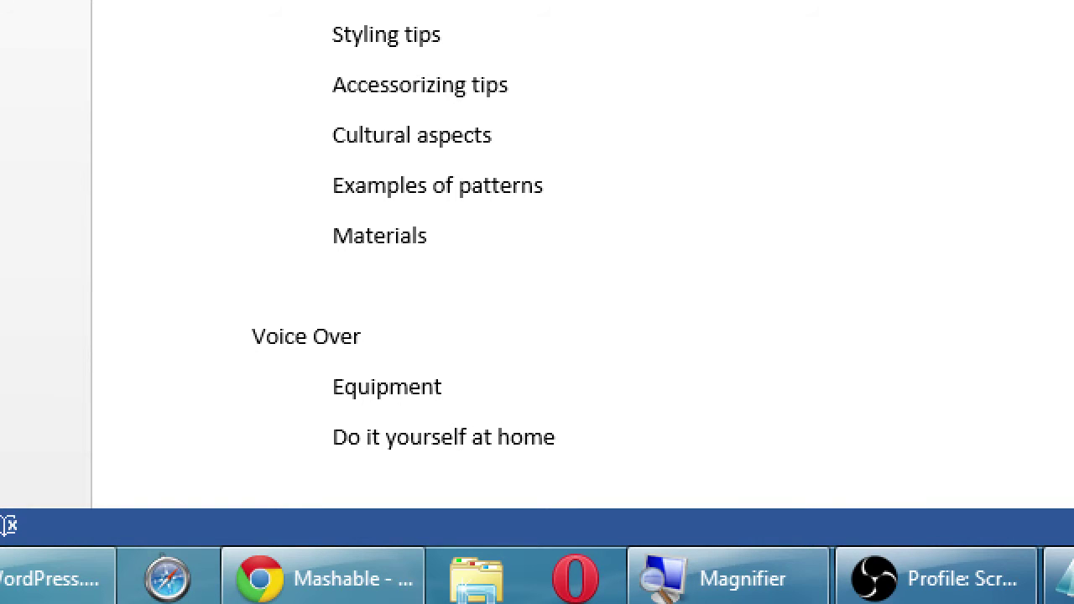
text( techniques)
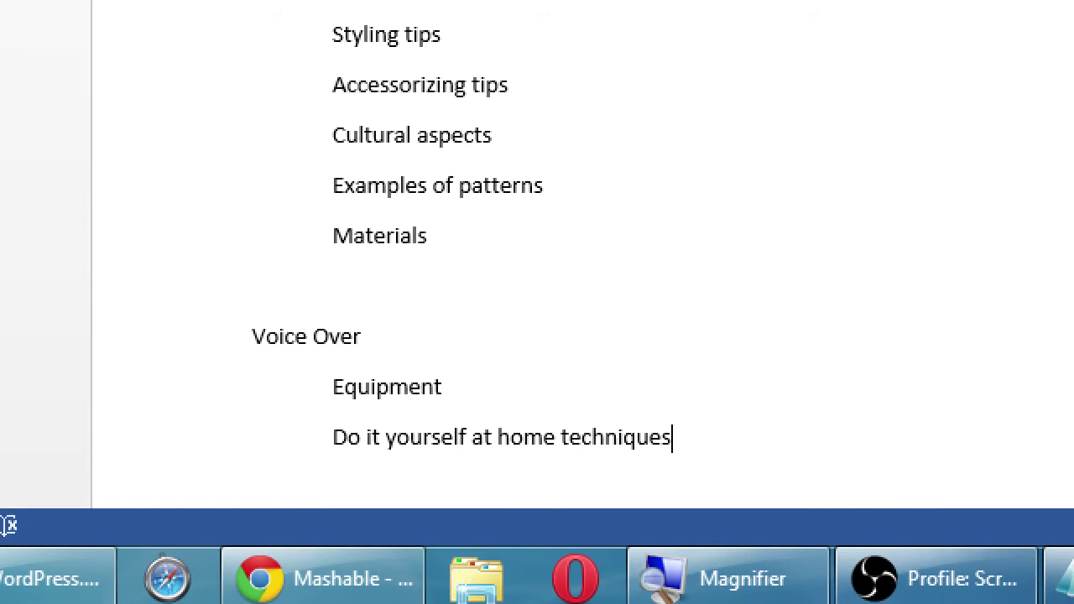
Step: Apply strikethrough to the "Equipment" and "Do it yourself at home techniques" entries
scroll(654, 485, down, 3)
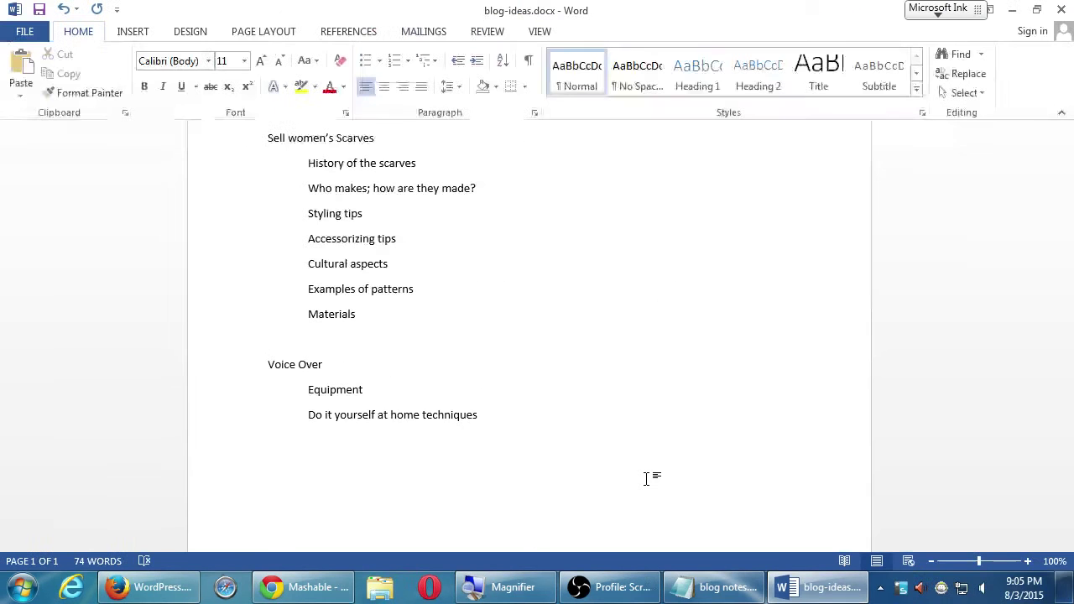
key(shift+Up)
key(shift+Home)
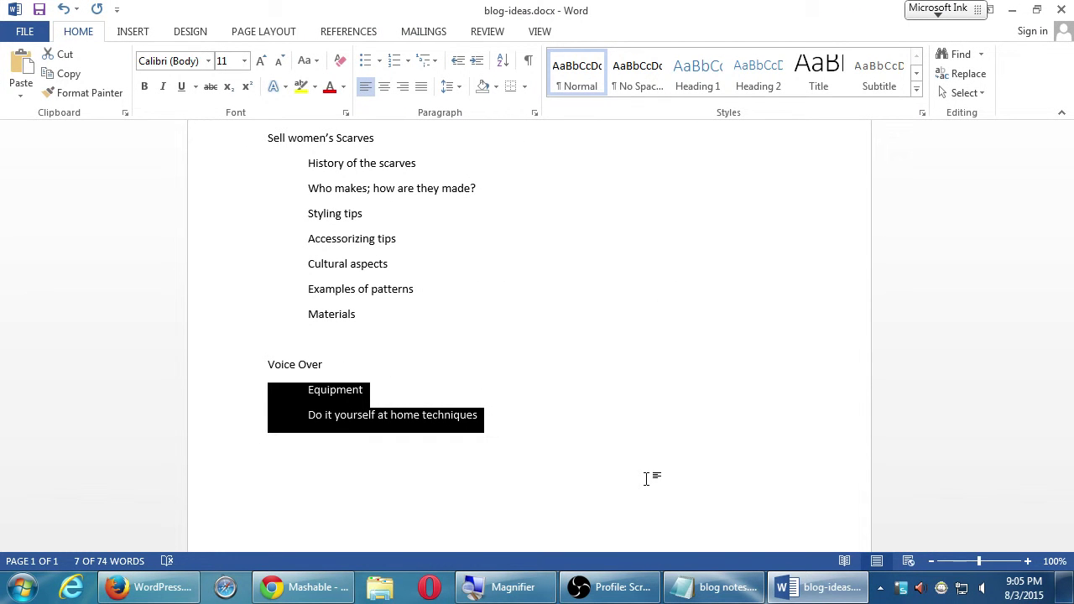
click(209, 88)
click(536, 393)
key(Down)
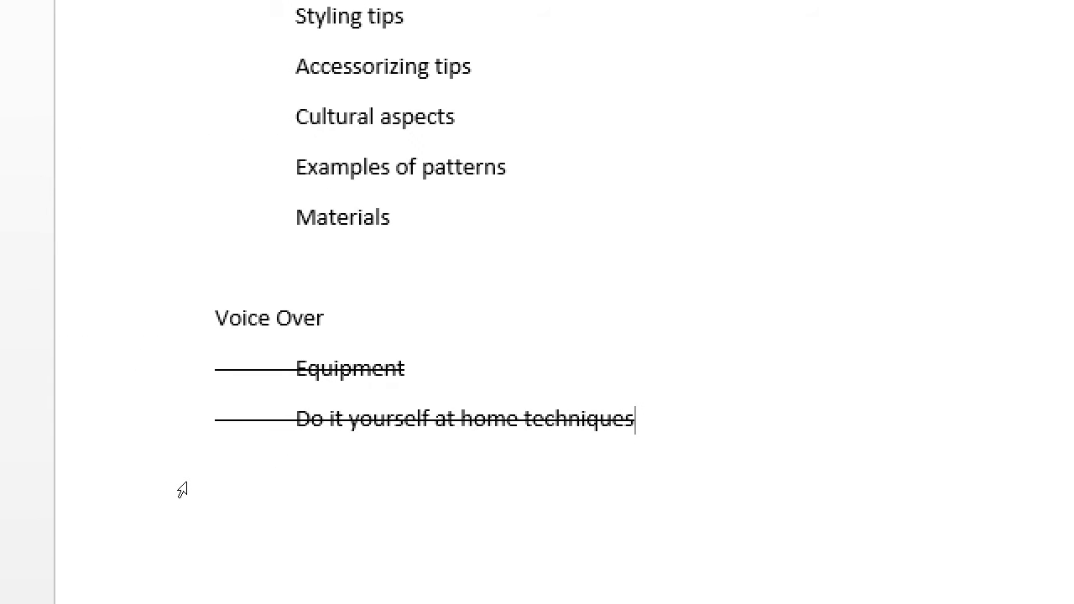
Step: Change the "Voice Over" heading to "Hired as a Voice Over Artist"
key(Up)
key(Up)
key(Up)
key(Down)
key(Home)
text(Hired as a)
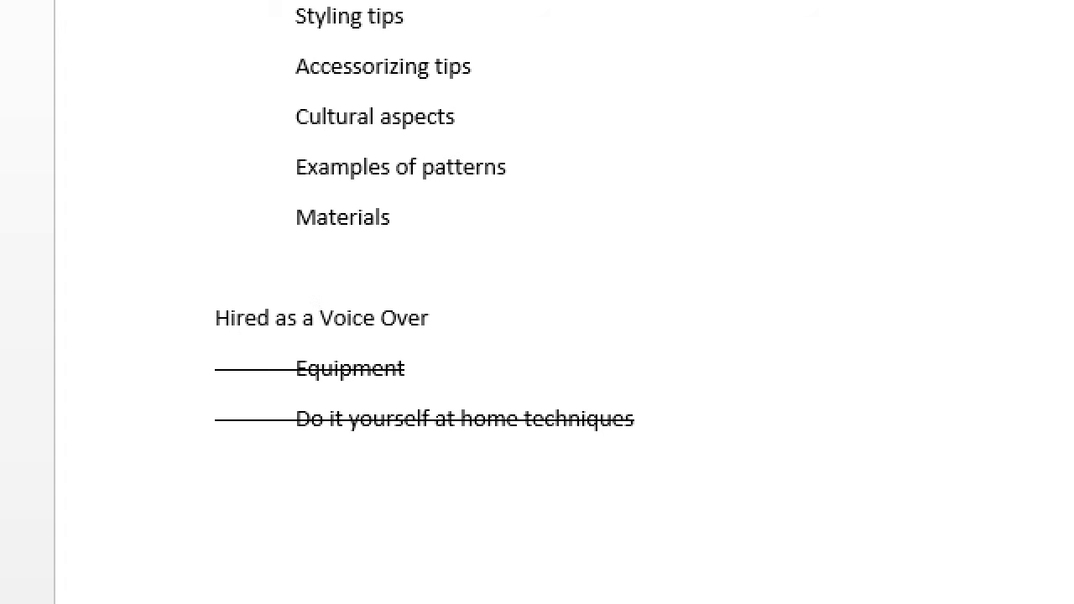
click(429, 319)
text(ARtist)
Step: Add the indented entry "Demo" below the struck-through entries and remove its strikethrough
key(Return)
key(BackSpace)
key(Tab)
text(Demo)
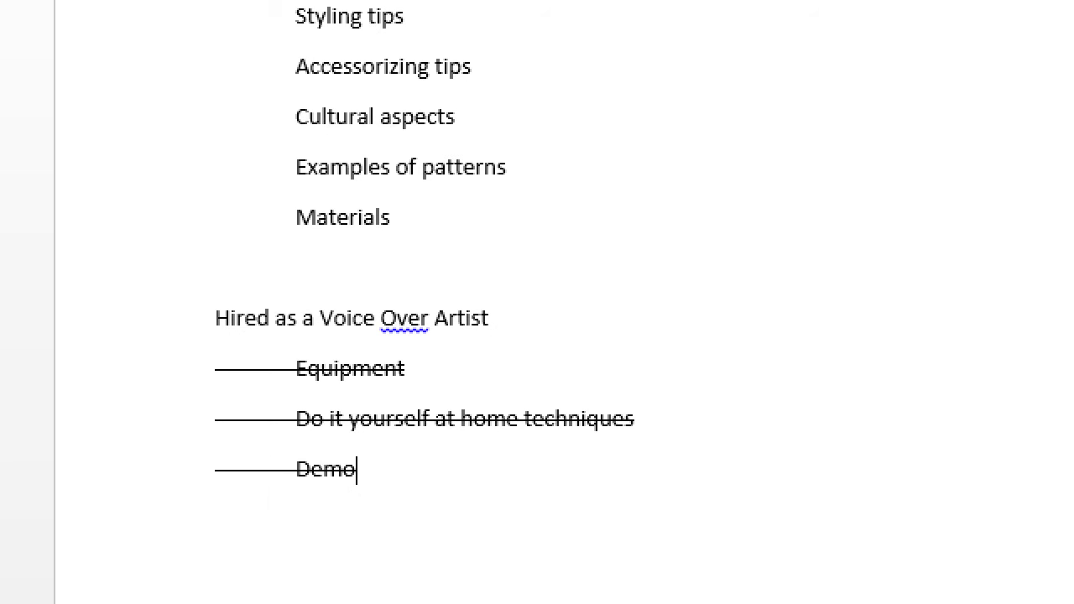
key(shift+Home)
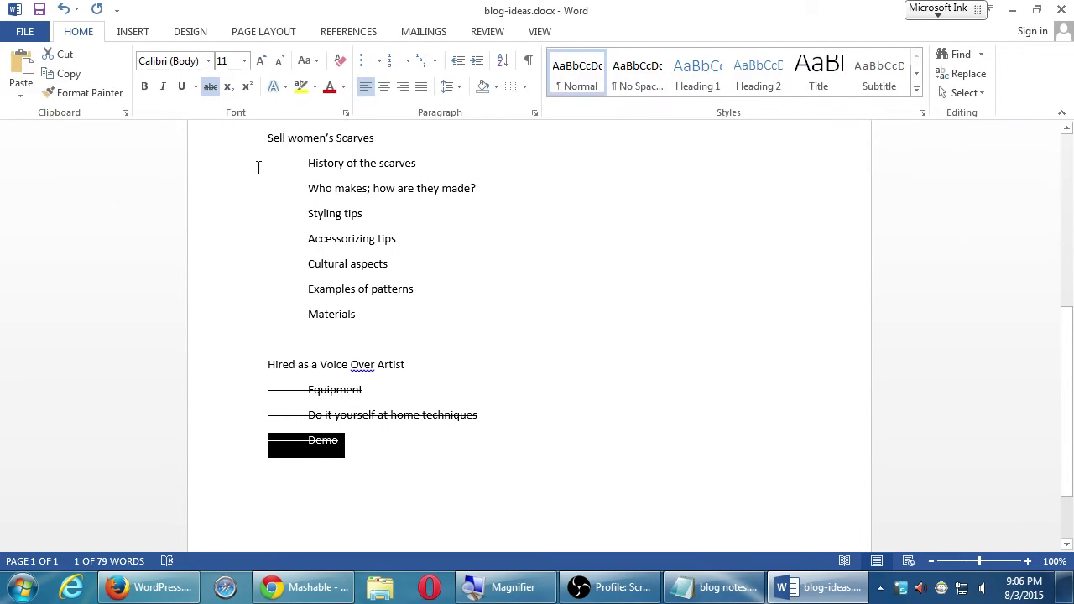
click(210, 86)
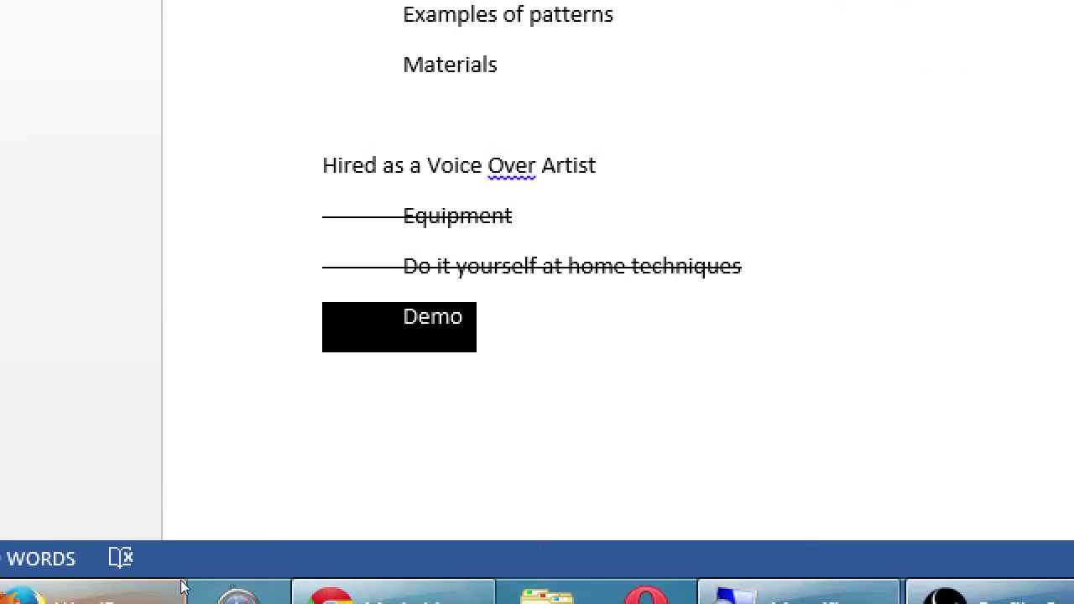
click(351, 447)
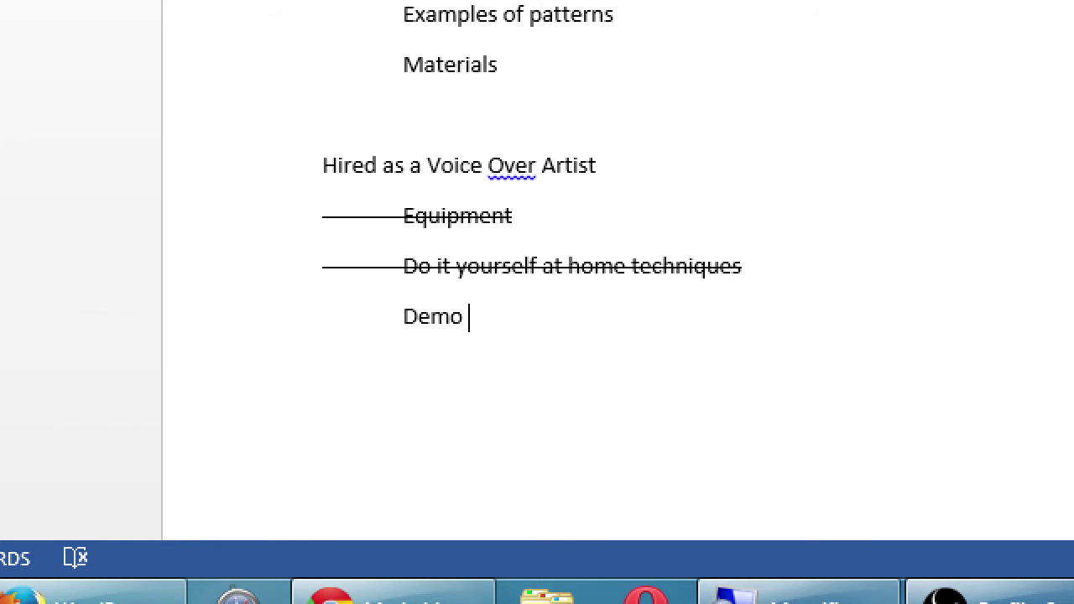
Step: Complete the "Demo" entry so that it reads "Demo reel synopsis"
text(reel)
text(explanation)
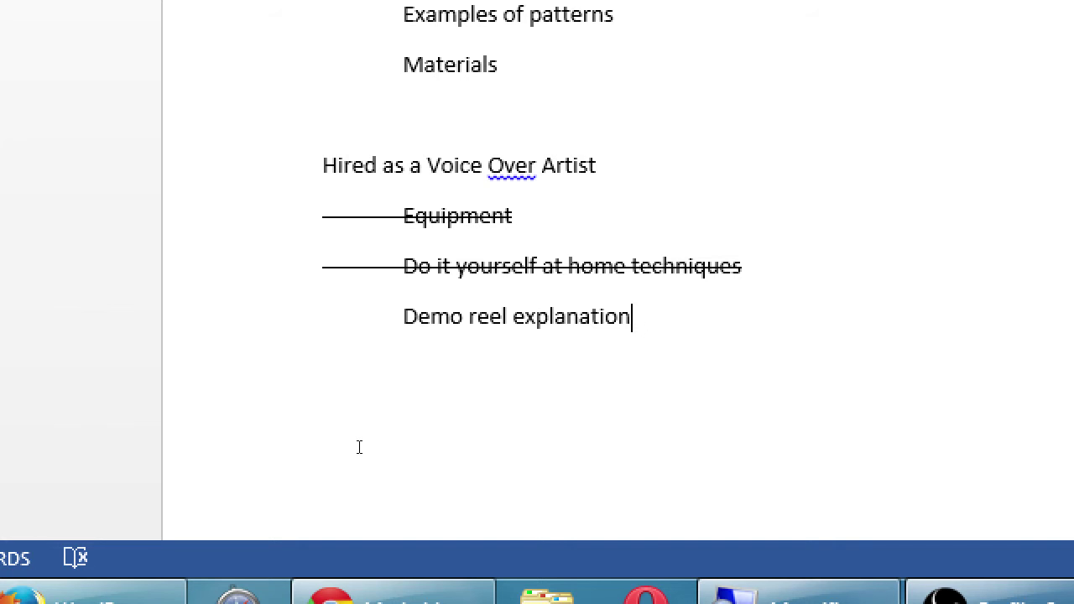
key(ctrl+shift+Left)
text(synopsys)
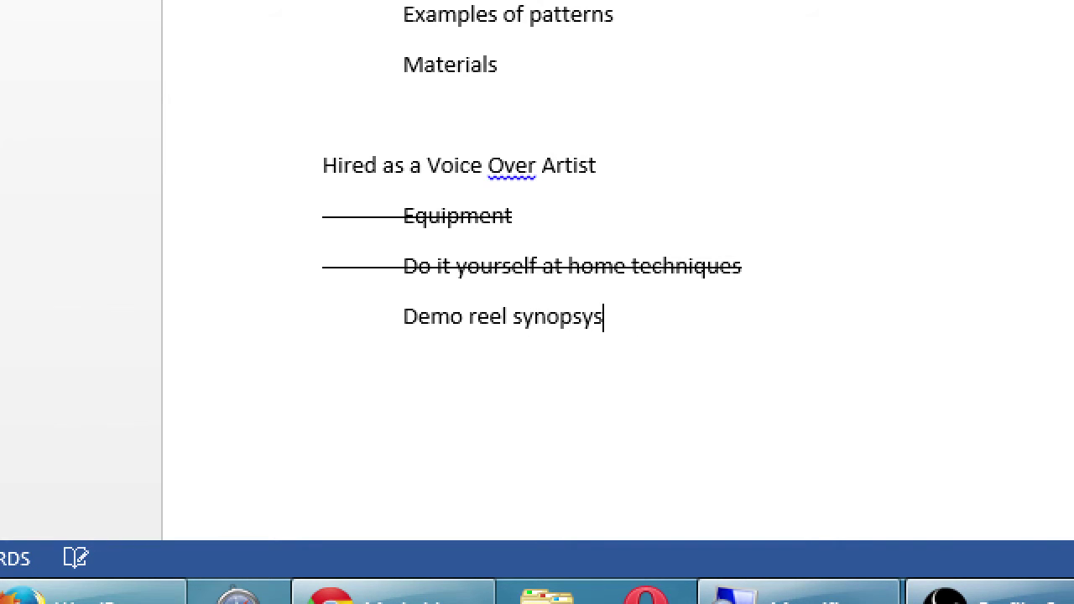
key(BackSpace)
key(BackSpace)
text(is)
Step: Add the indented entries "Testimonails" and "Video examples" below "General benefits"
key(super+minus)
scroll(554, 502, down, 2)
scroll(554, 501, down, 1)
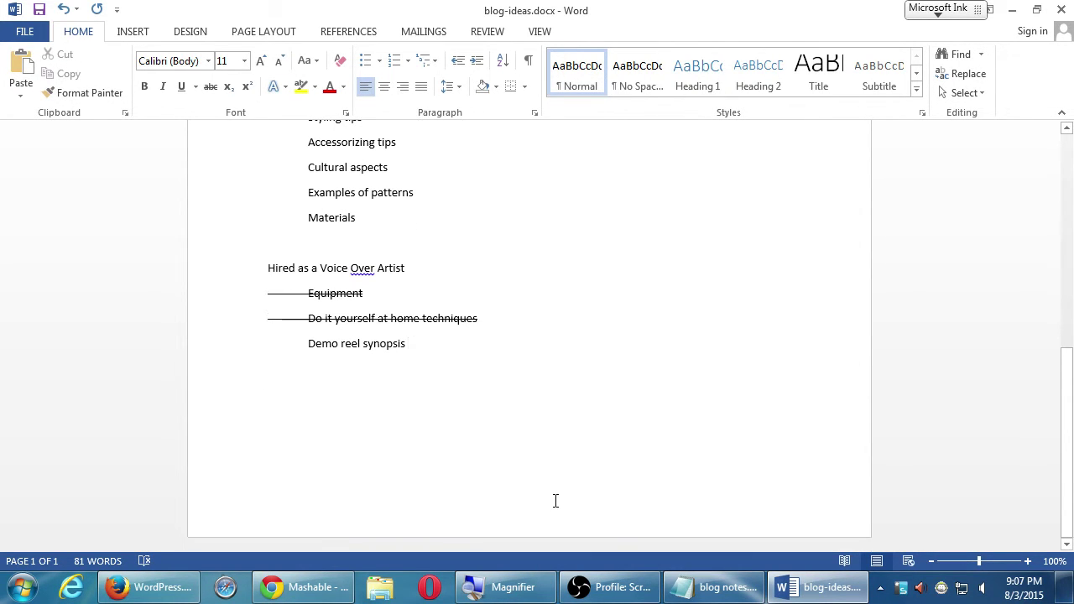
key(super+plus)
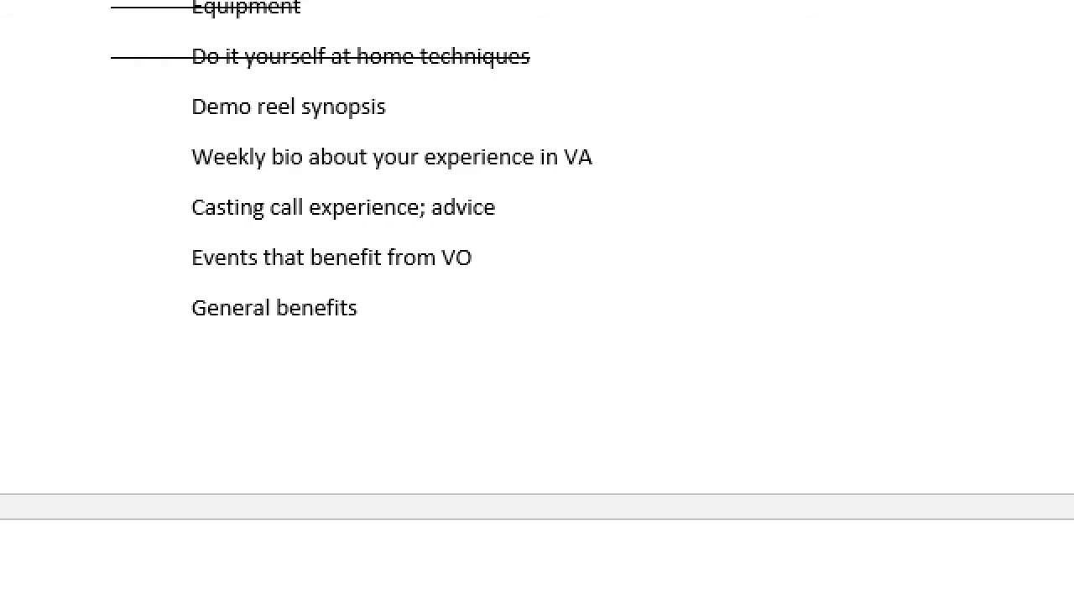
text(Testimonails)
scroll(369, 390, down, 2)
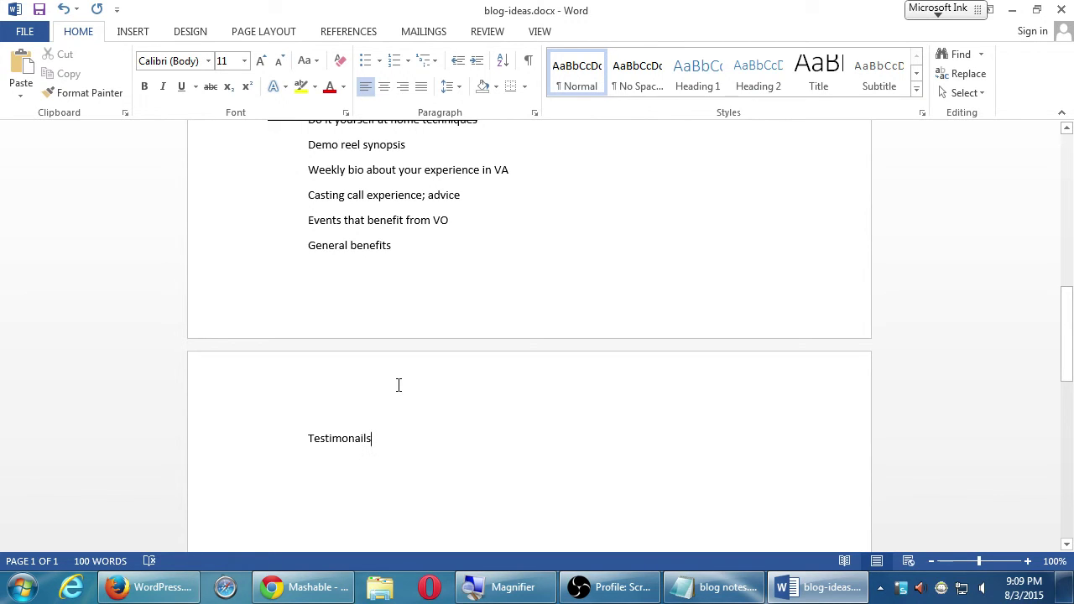
key(Return)
text(V)
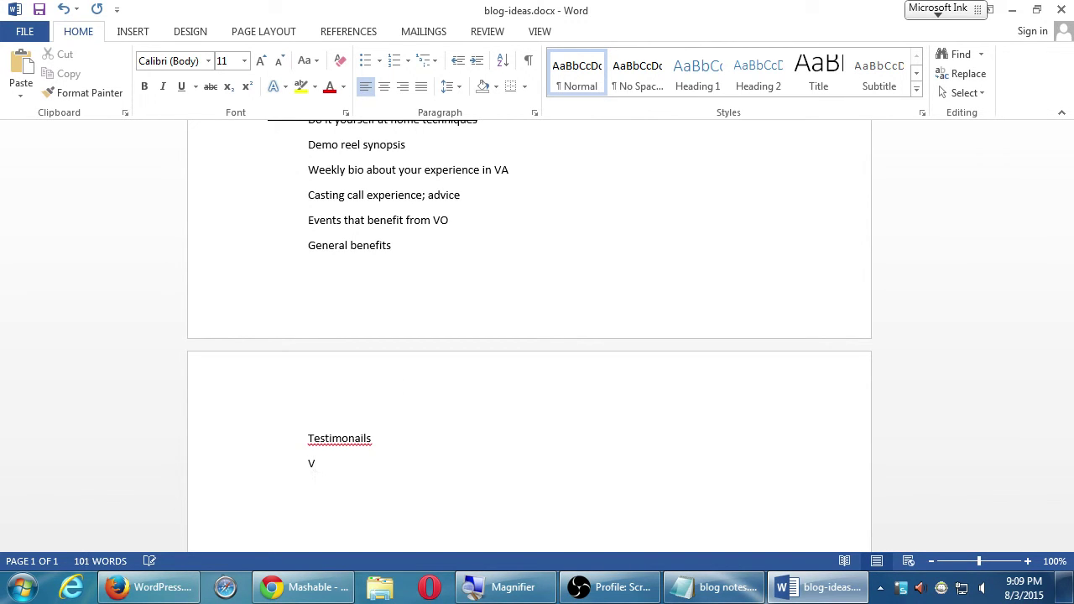
text(ideo examples)
Step: Correct the misspelled entry "Testimonails" to "Testimonials" using the suggested spelling
right_click(330, 437)
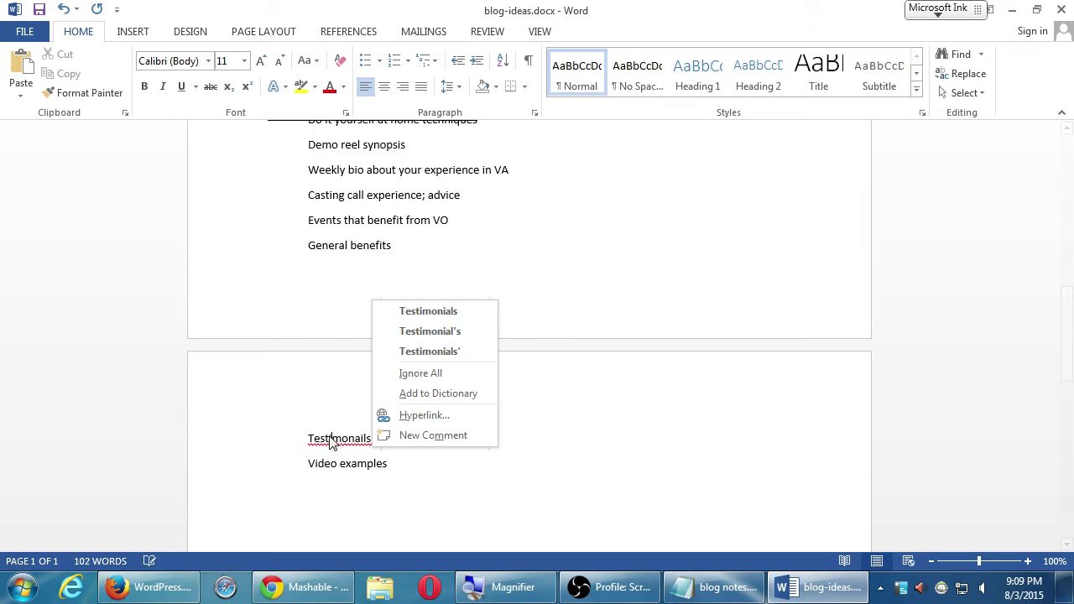
click(428, 314)
drag(1065, 354, 1065, 338)
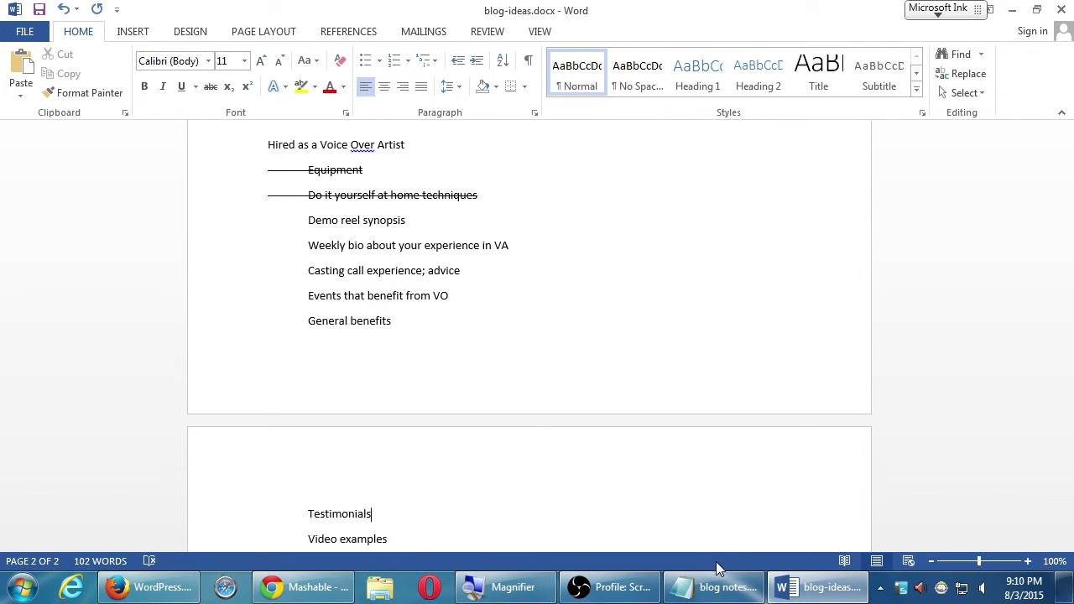
Step: Add the indented entry "Critiquing others" below "Video examples" in the voice-over artist list
key(Return)
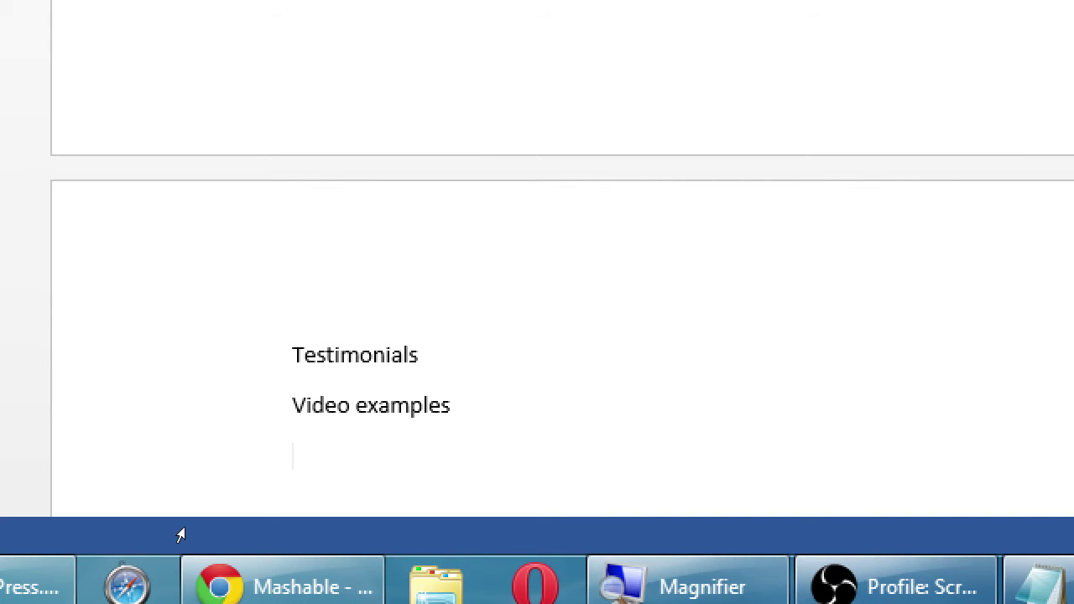
text(Critiquing)
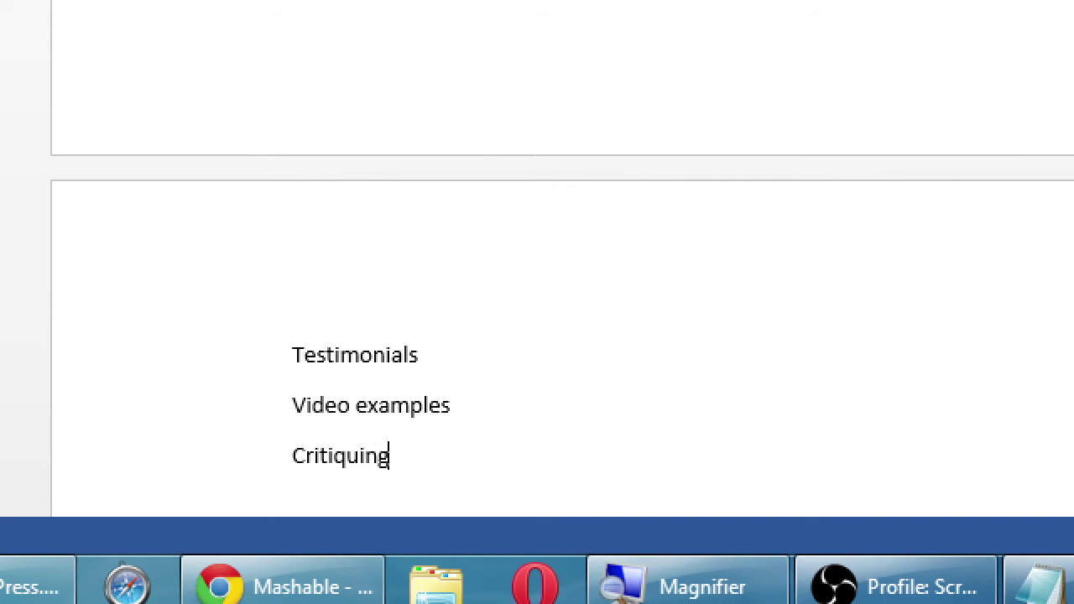
text( others)
key(super+minus)
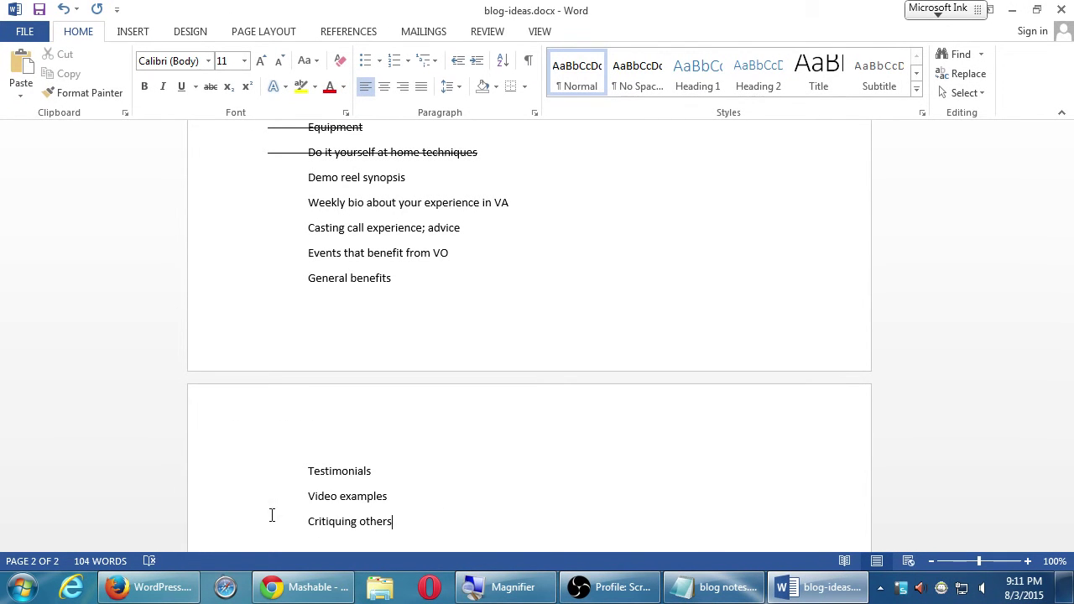
Step: Review the outlined blog topics for women's scarves and voice-over work across both pages
drag(1064, 305, 1055, 366)
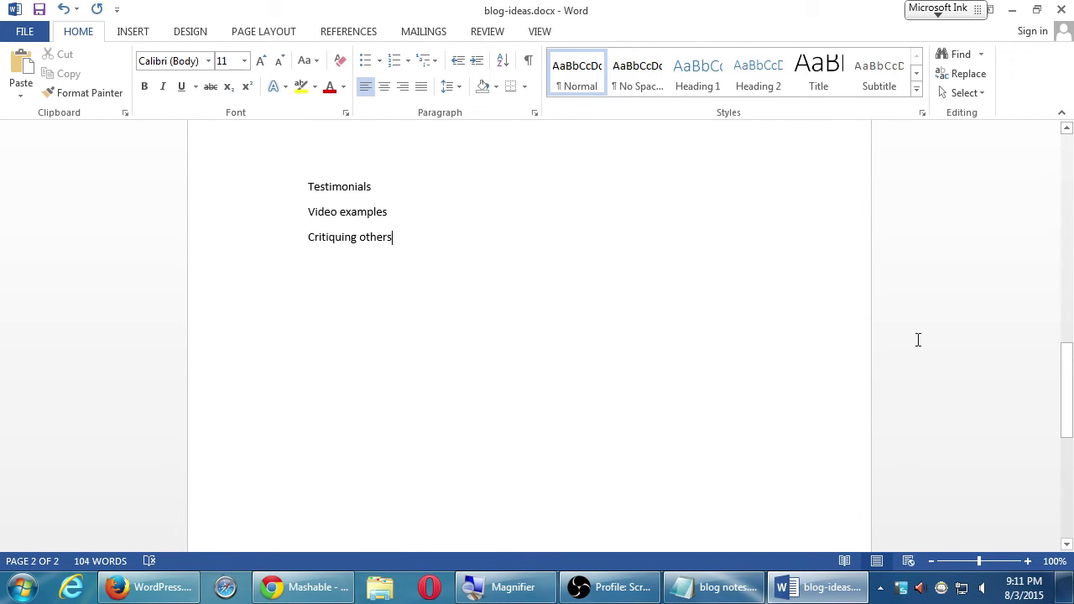
key(ctrl+End)
click(1066, 185)
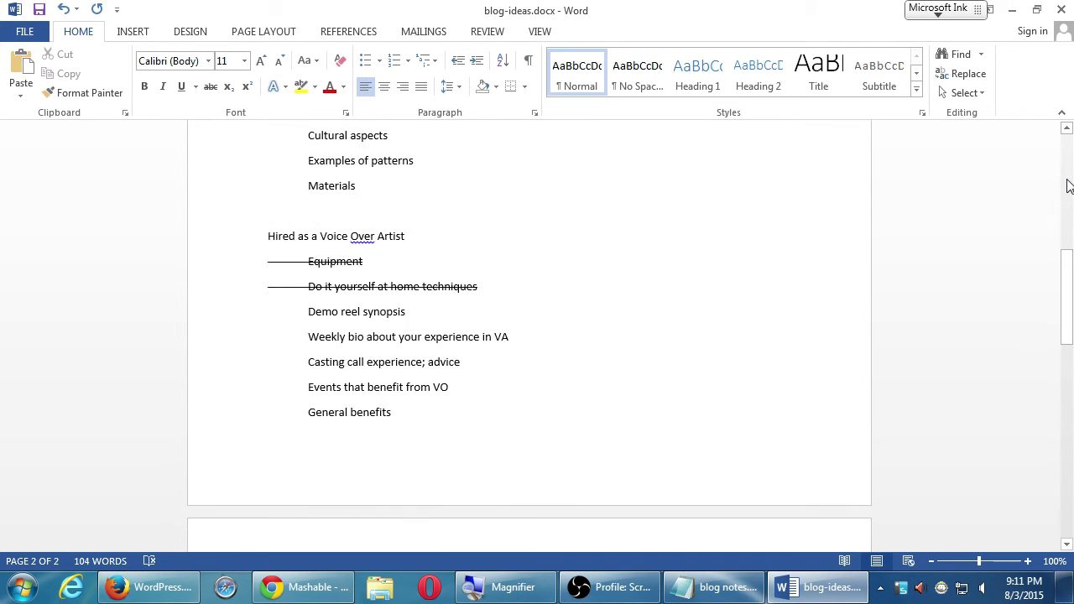
drag(1066, 174, 1068, 364)
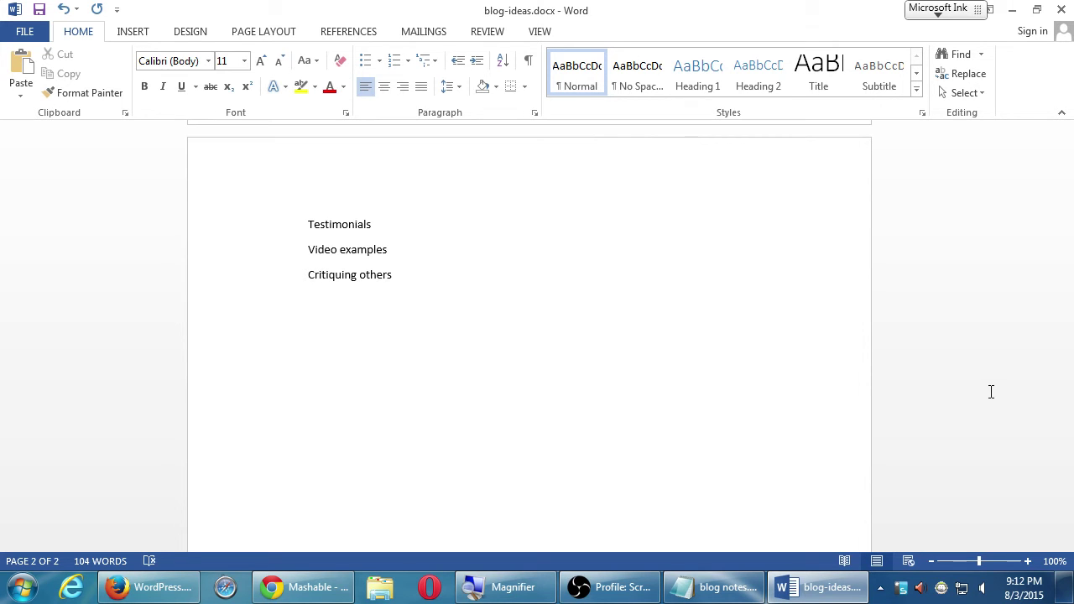
scroll(991, 392, up, 6)
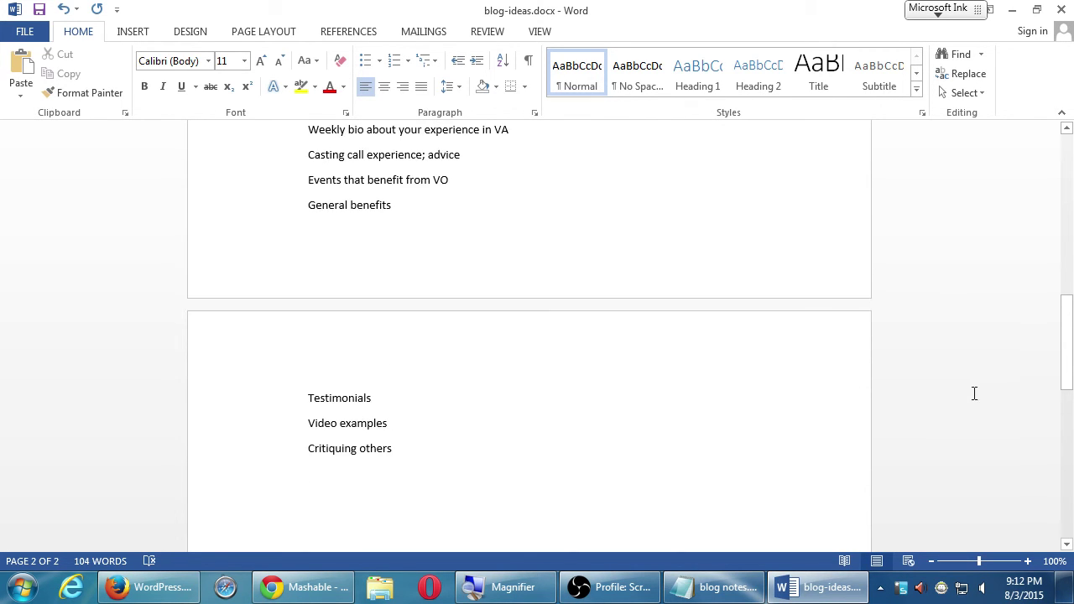
scroll(982, 400, up, 6)
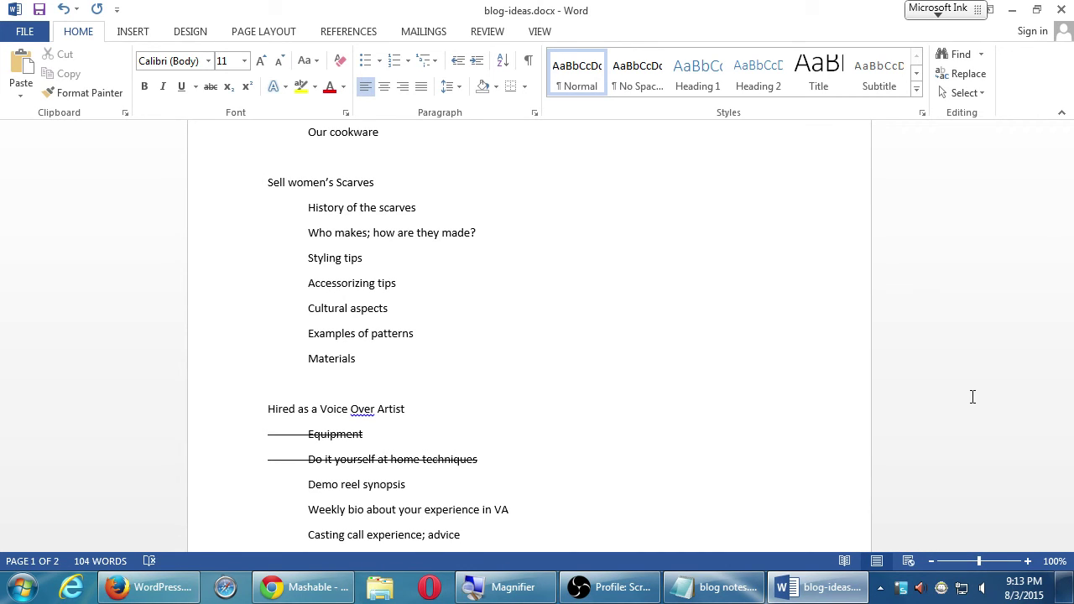
scroll(972, 397, down, 10)
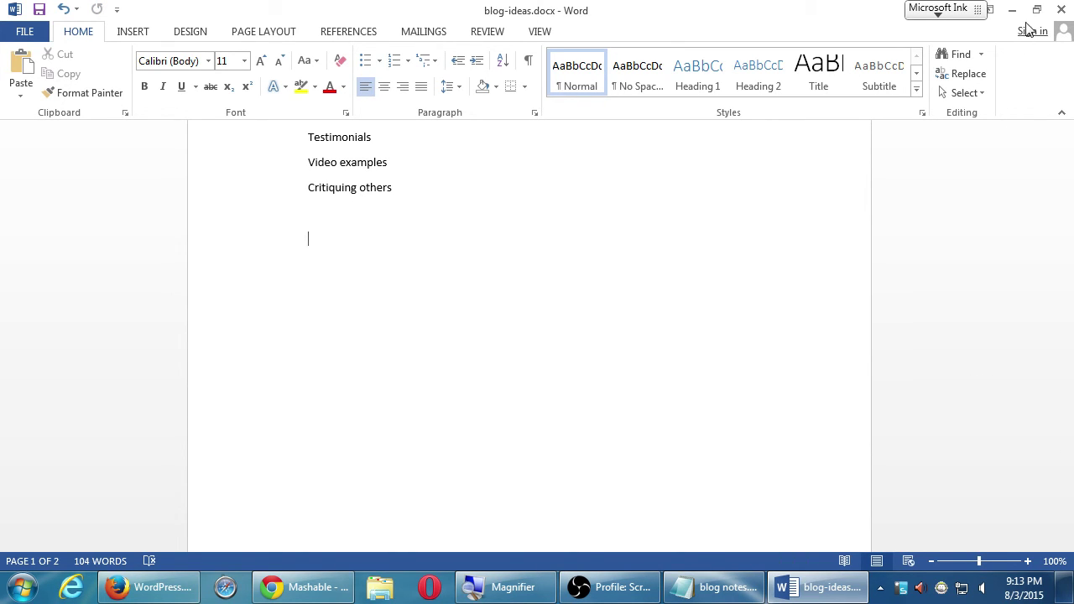
Step: Close the blog-ideas document and place its desktop file beside the two PDF files
click(1056, 9)
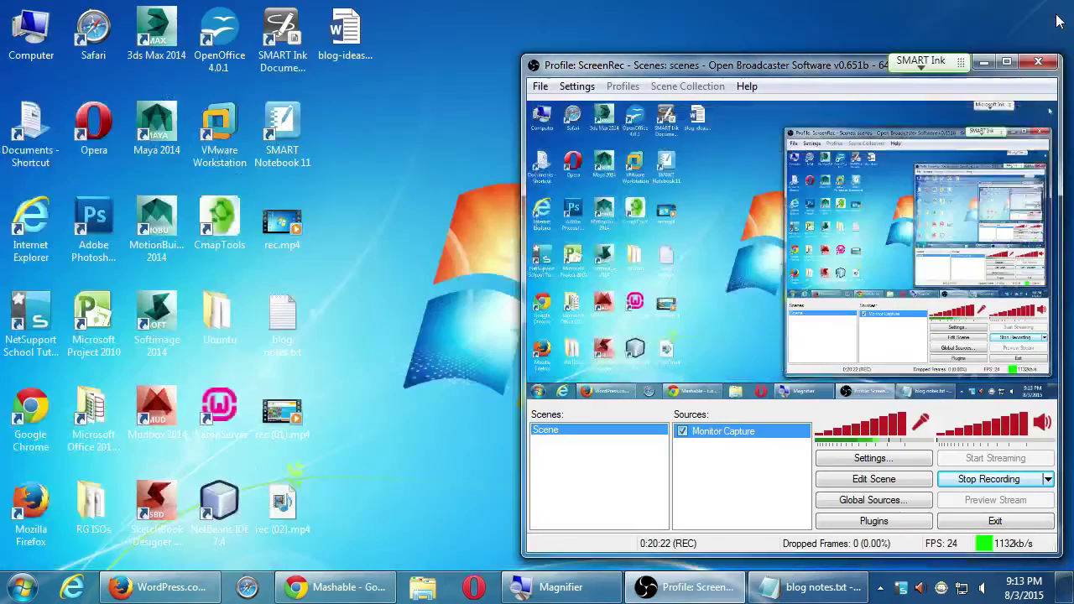
click(992, 55)
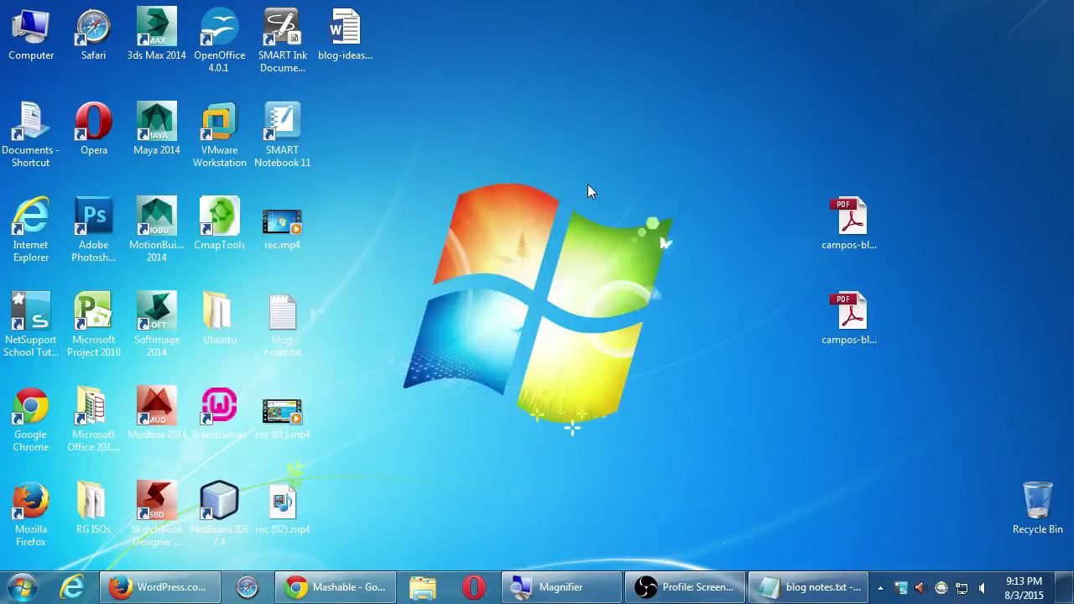
drag(356, 46, 730, 211)
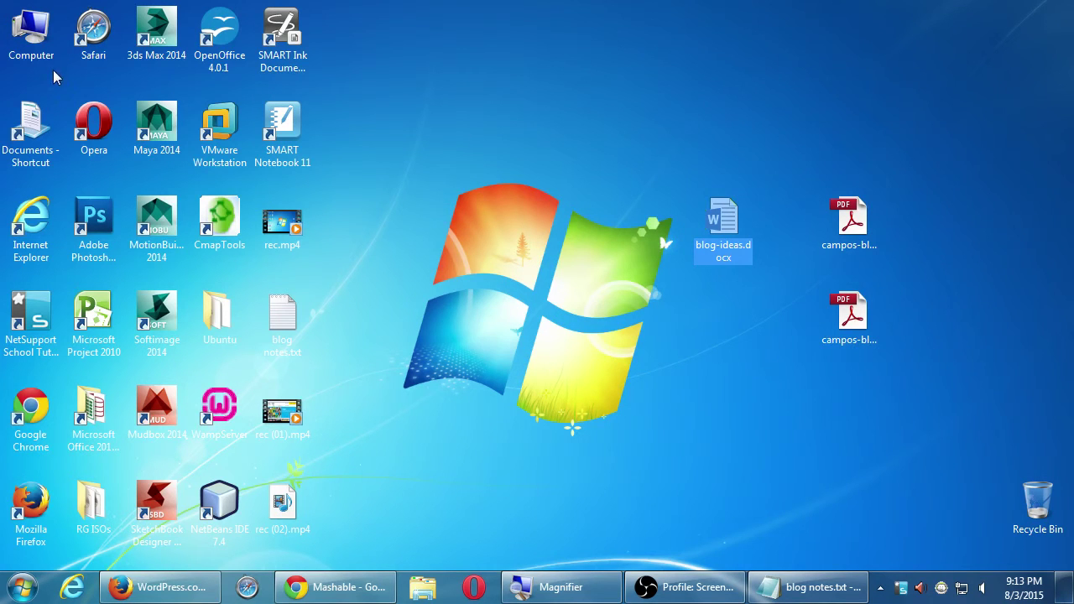
Step: Copy blog-ideas.docx from the desktop into the instructor's Blog folder on the classroom data drive (Z:)
double_click(38, 38)
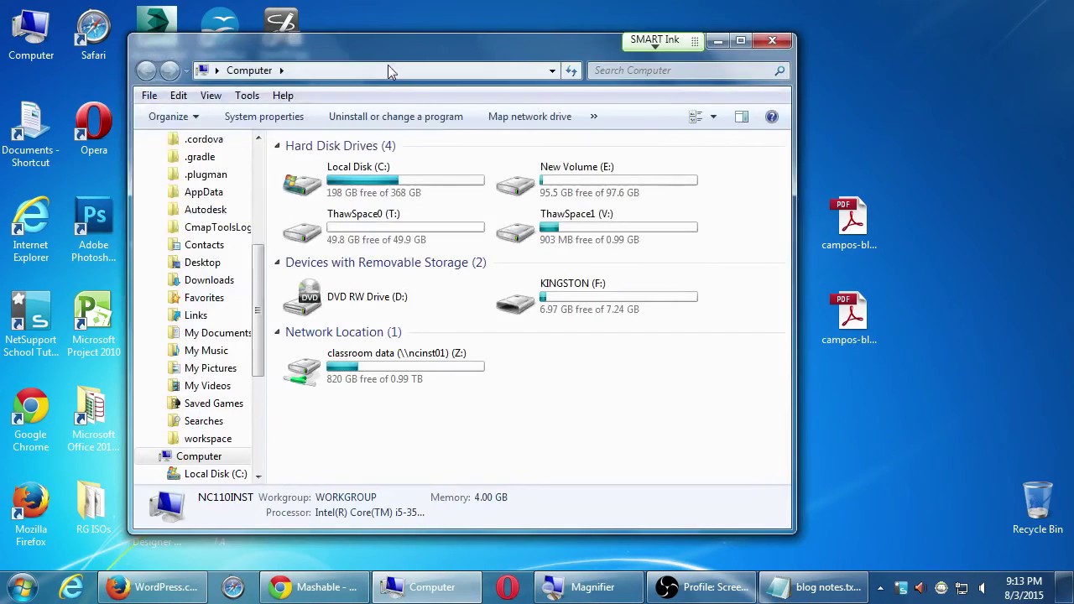
drag(344, 33, 2, 34)
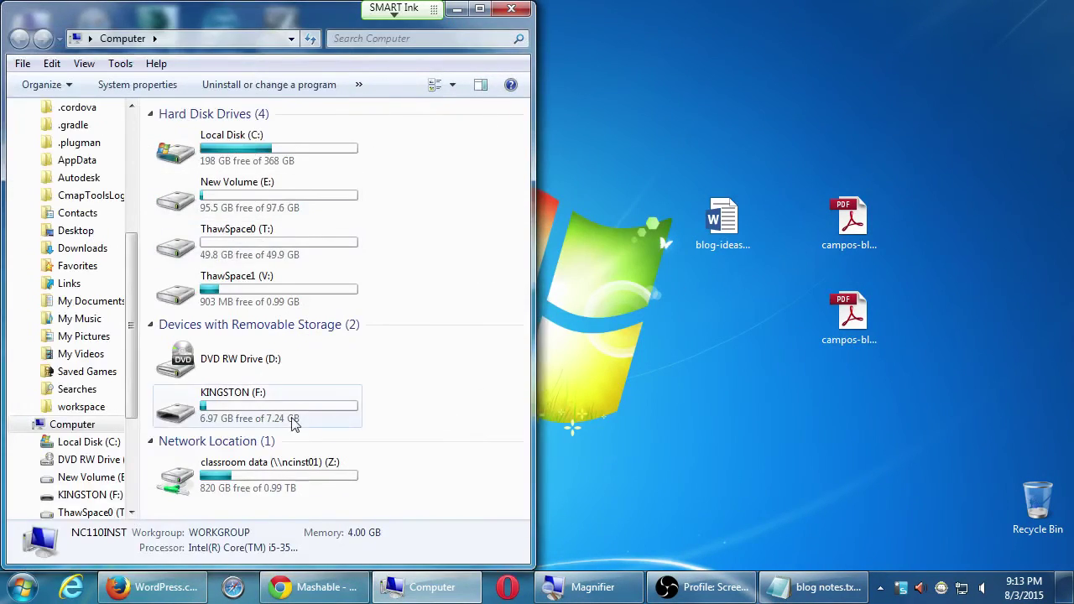
double_click(256, 486)
text(c)
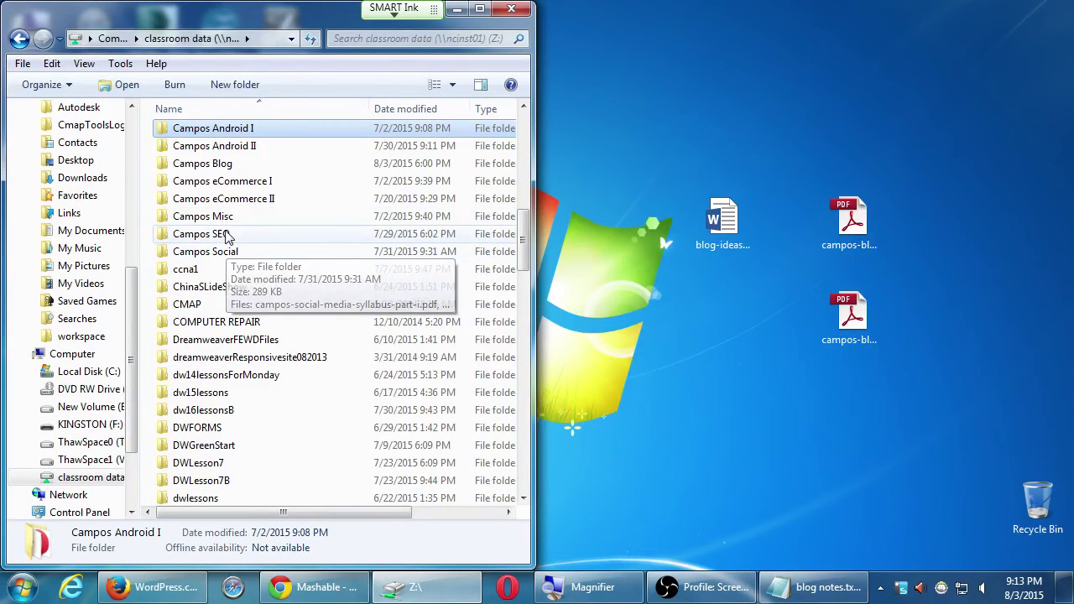
click(235, 168)
double_click(235, 167)
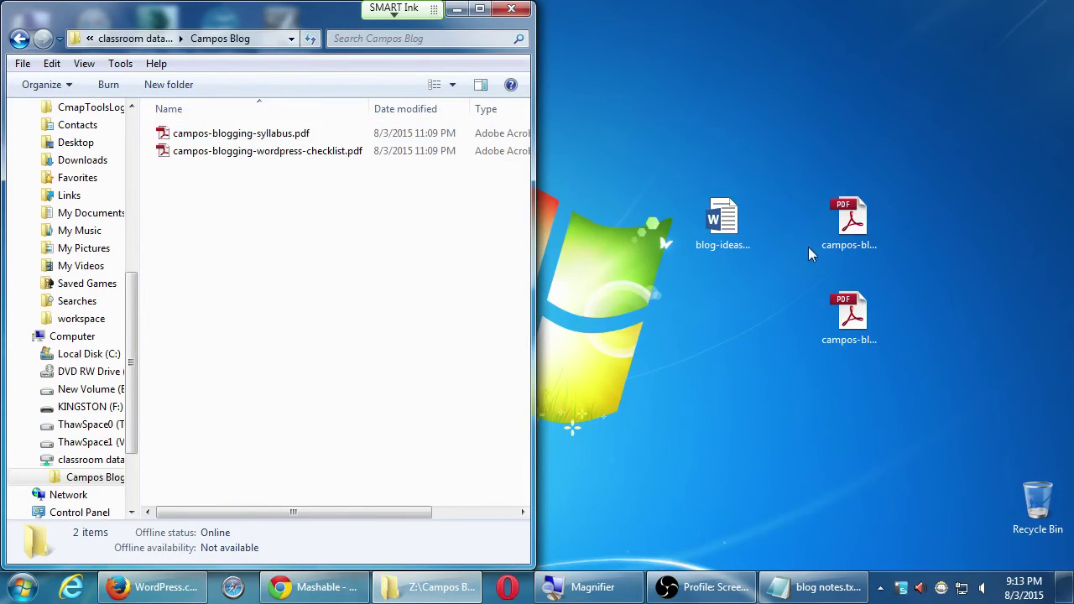
drag(722, 220, 353, 218)
click(513, 9)
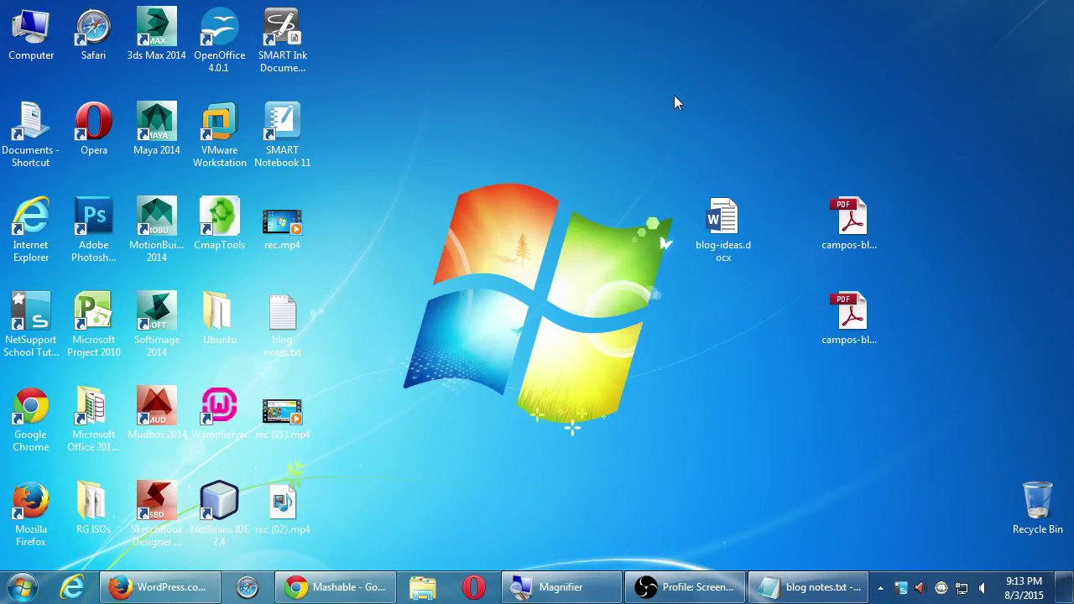
Step: Open the classroom data network drive (Z:) from Computer and locate the instructor's Blog folder
key(super+plus)
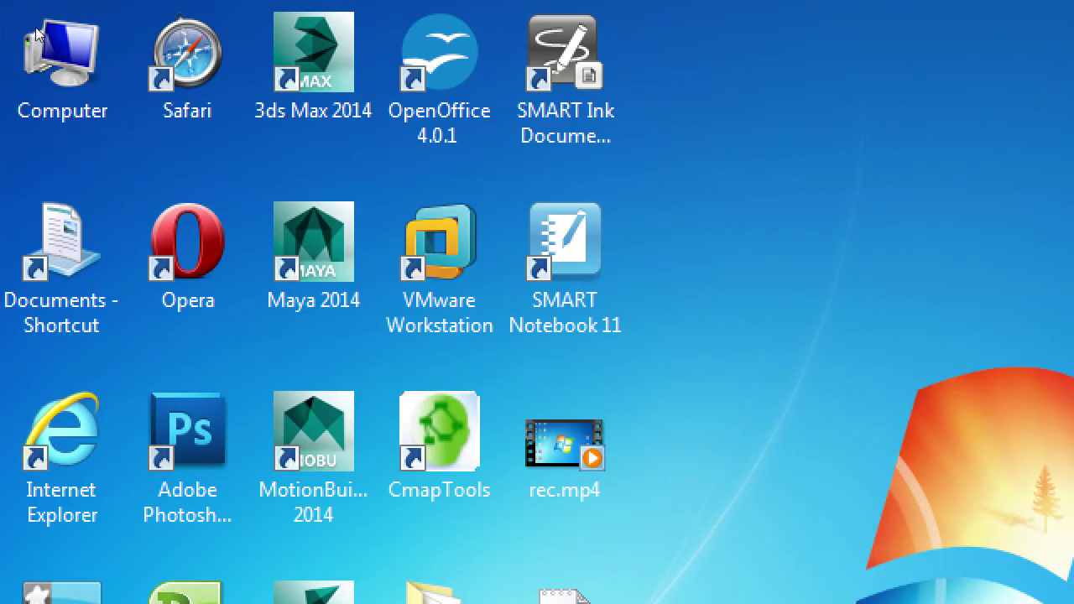
click(37, 34)
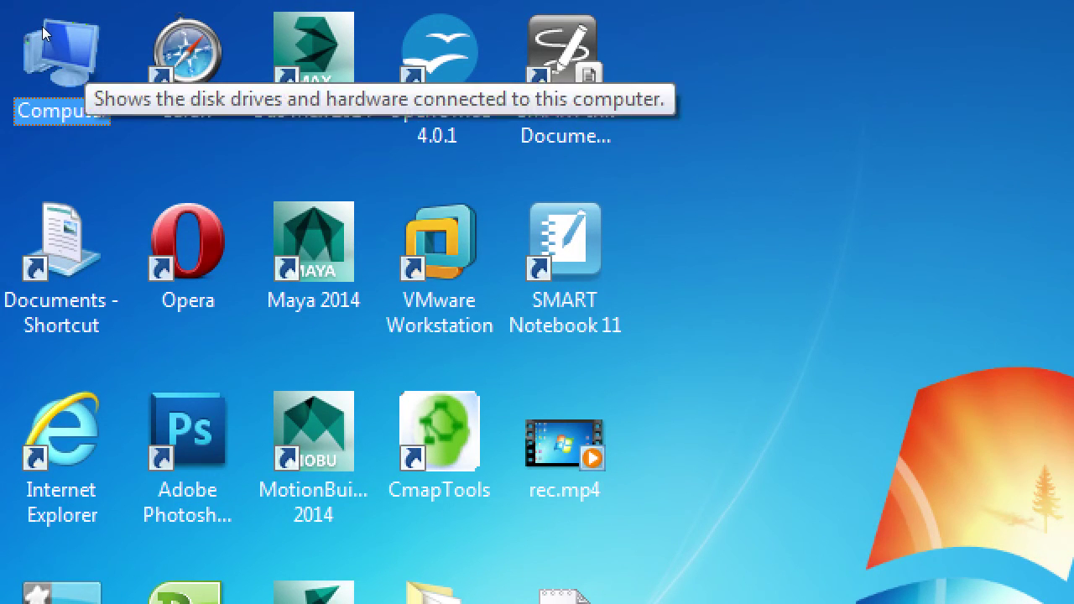
double_click(42, 26)
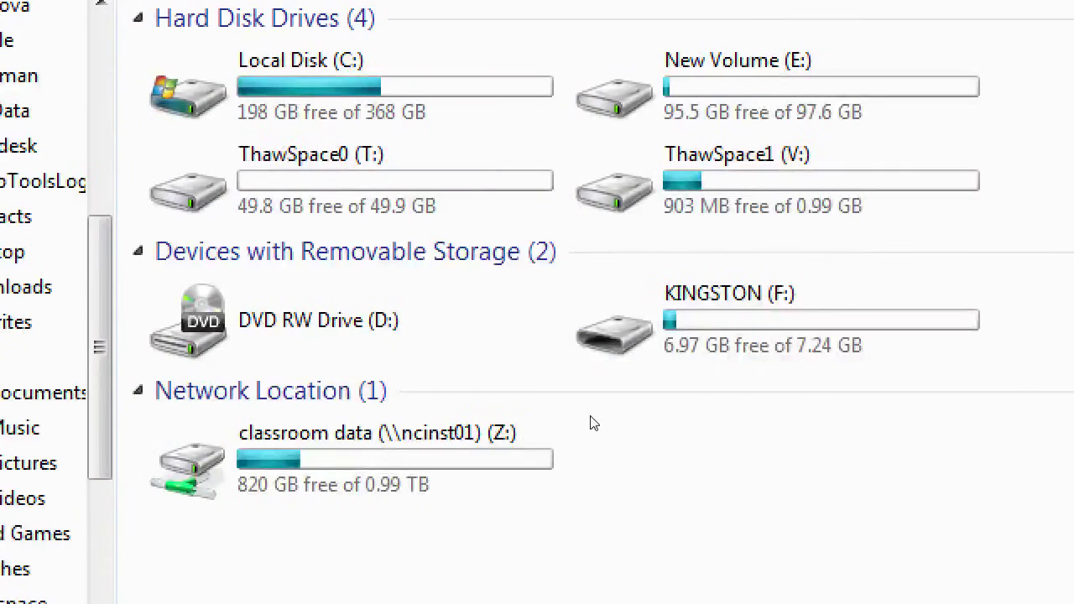
click(416, 424)
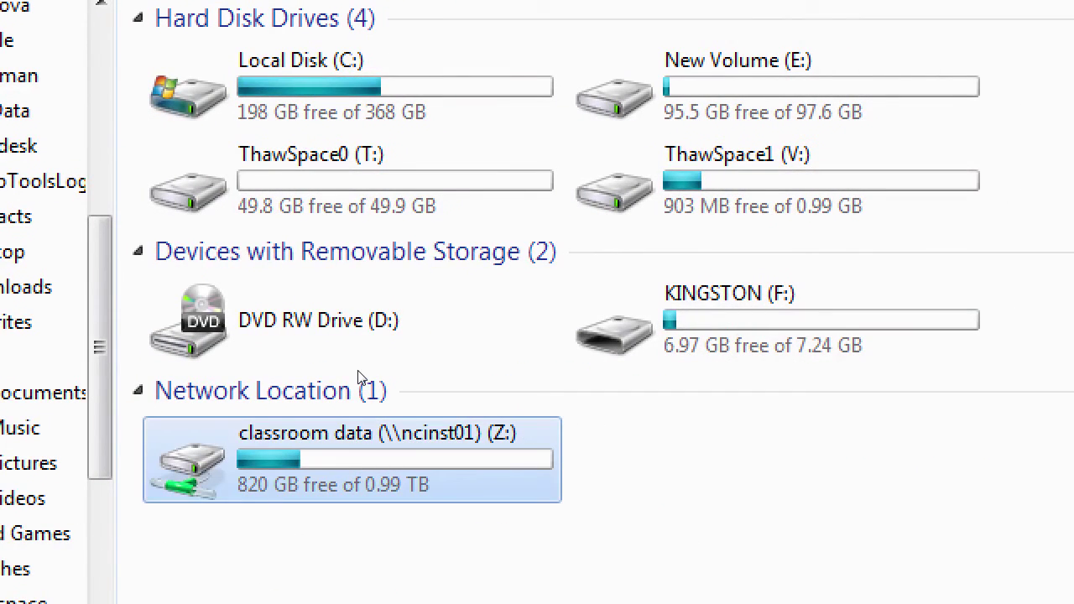
double_click(410, 428)
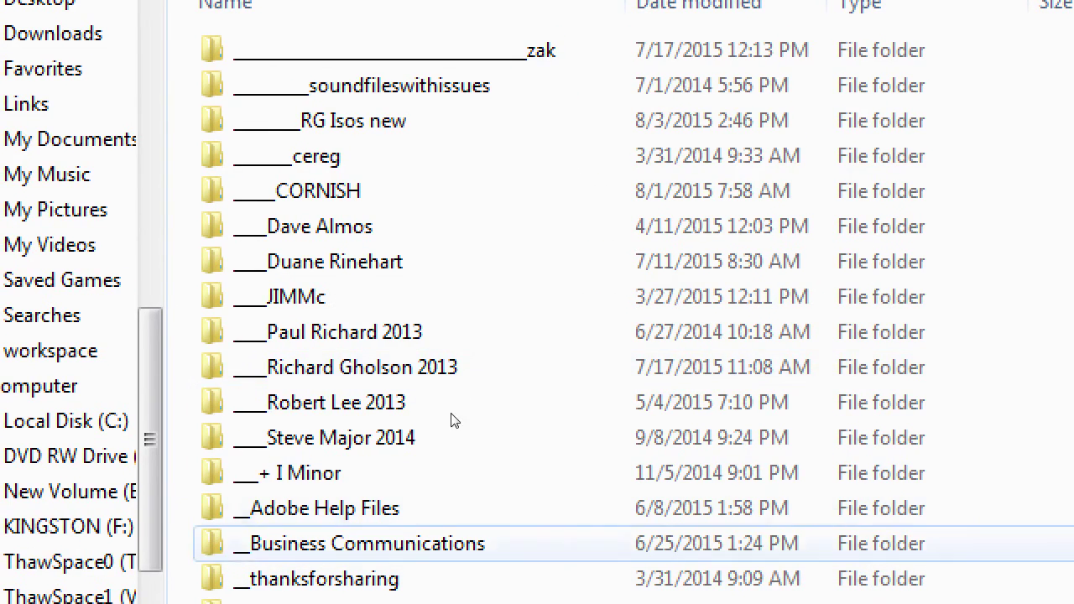
scroll(412, 376, down, 8)
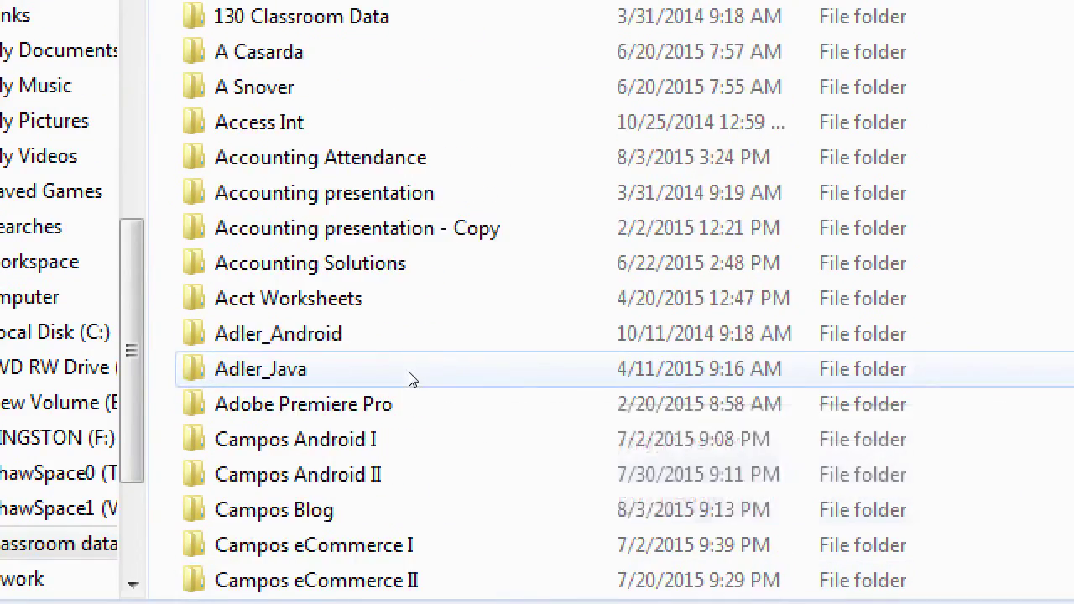
scroll(412, 376, down, 3)
scroll(408, 377, up, 2)
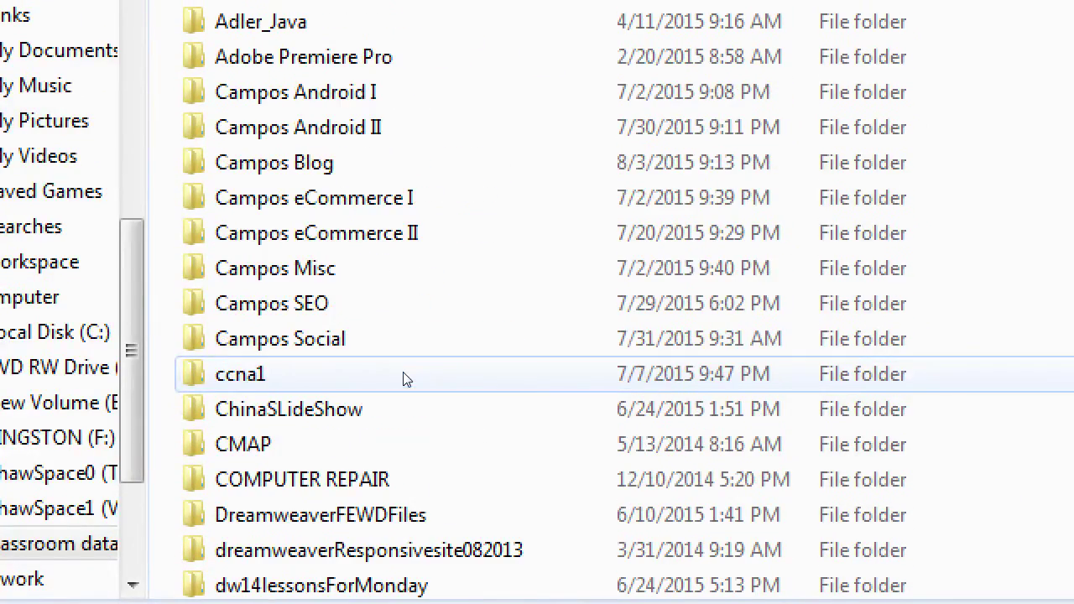
Step: Open the instructor's Blog folder and copy blog notes.txt from the desktop into it
click(403, 163)
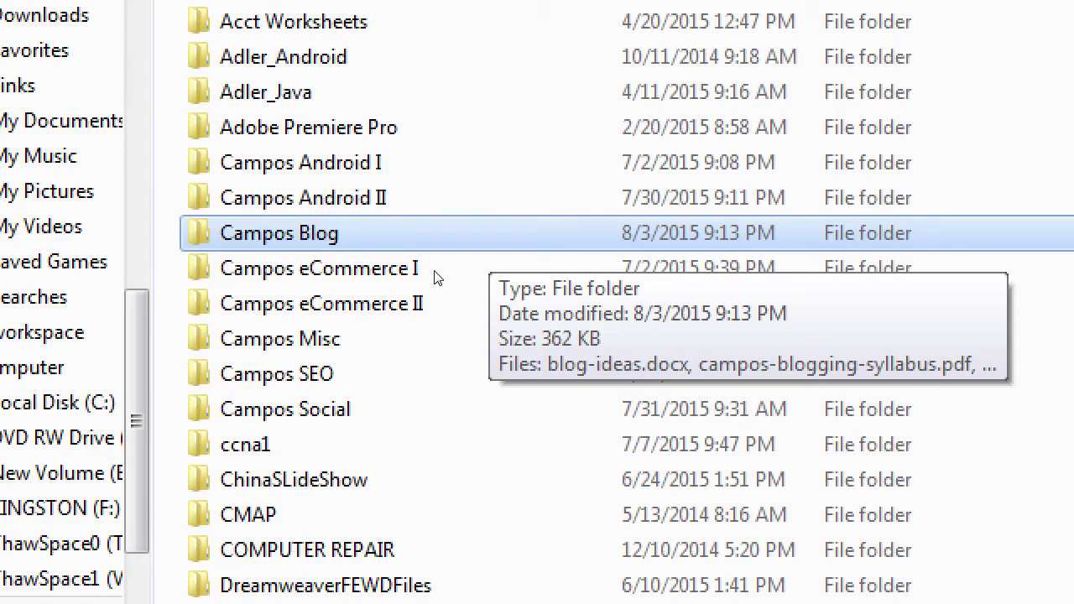
key(Return)
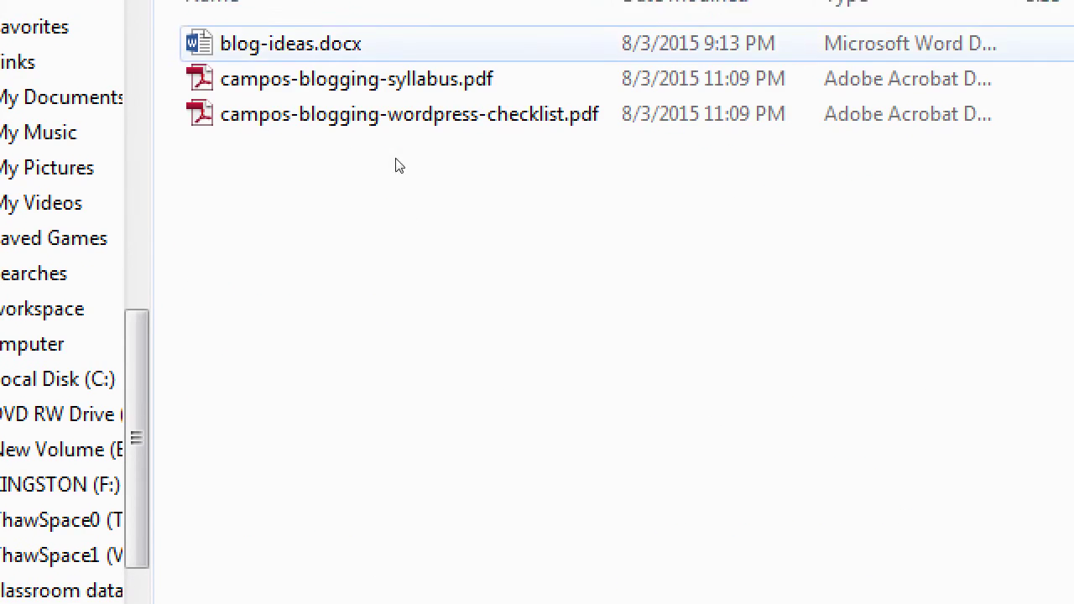
key(Down)
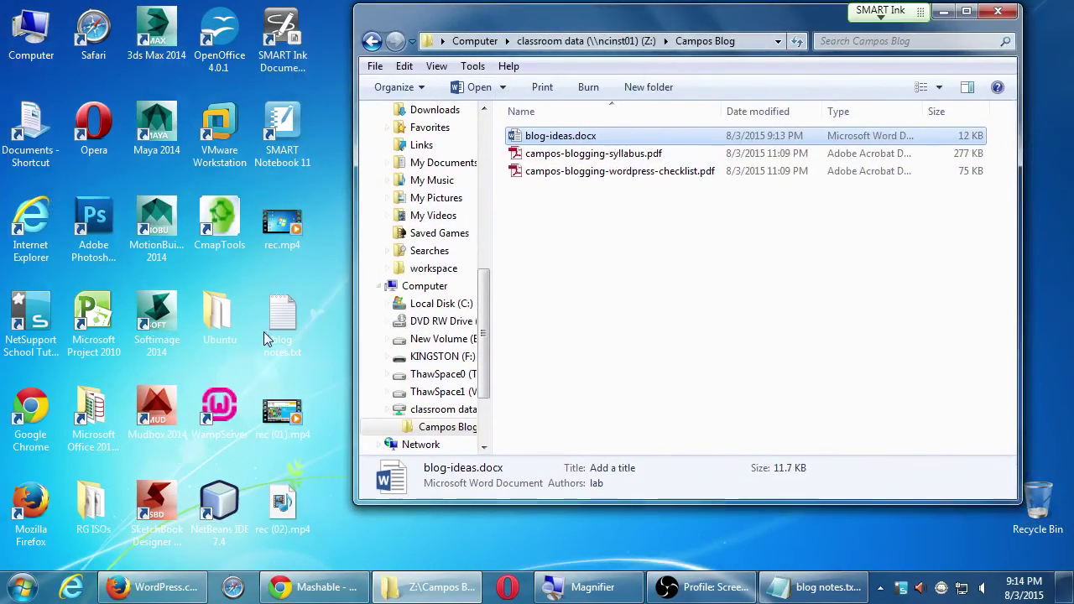
drag(270, 335, 616, 309)
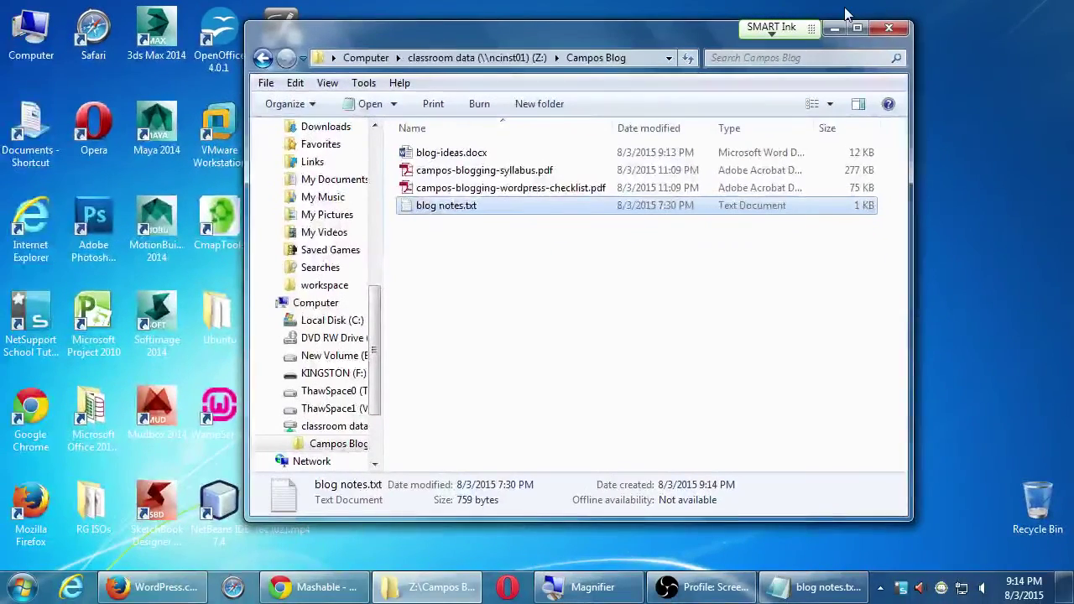
drag(708, 41, 538, 66)
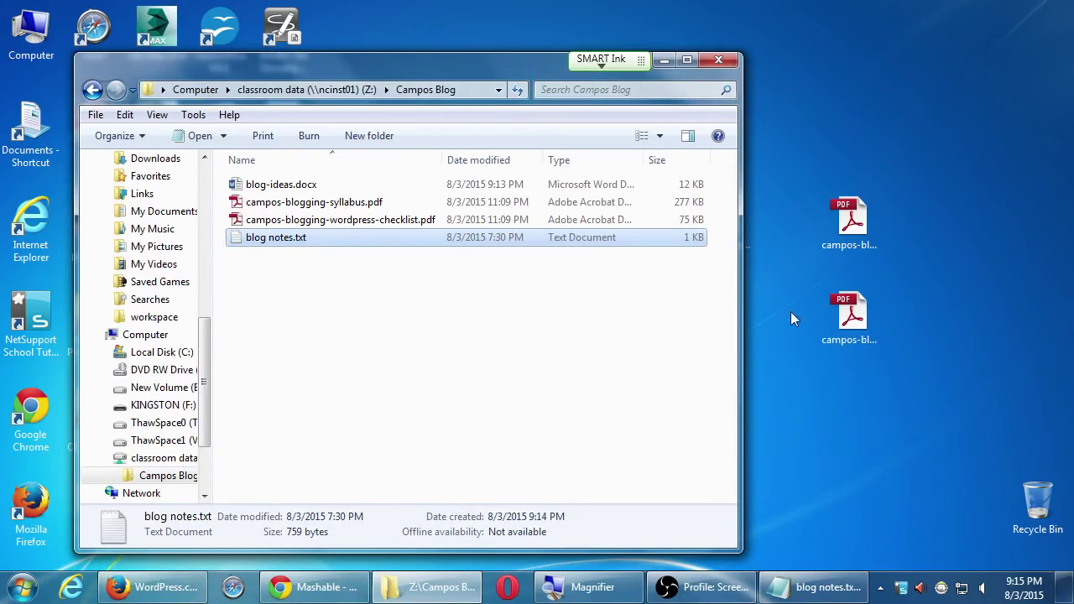
Step: Open the WordPress checklist PDF from the desktop and look through its Planning and Writing sections
double_click(853, 322)
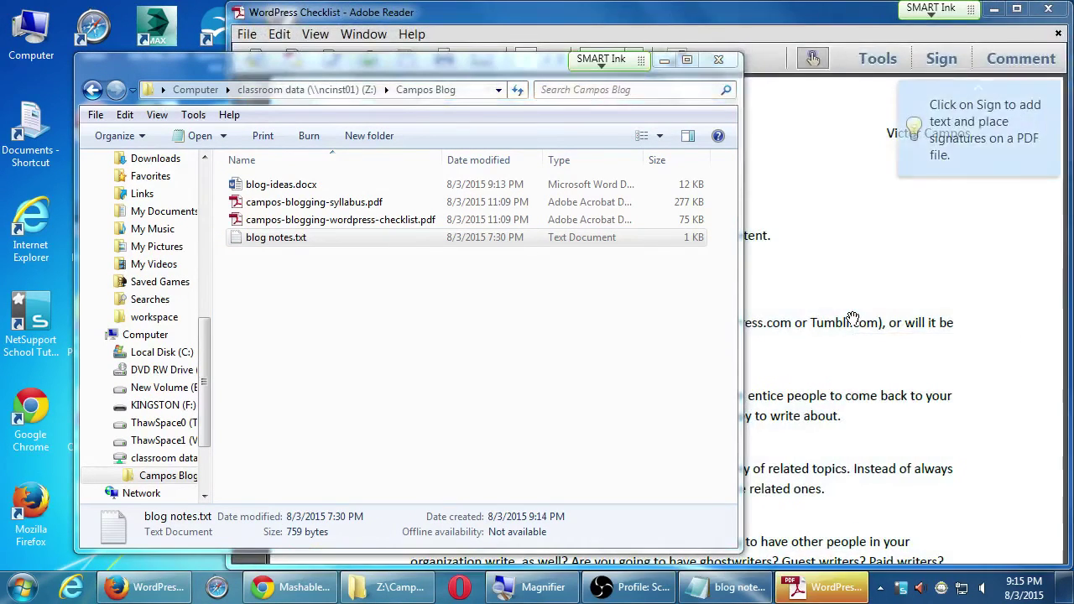
click(789, 327)
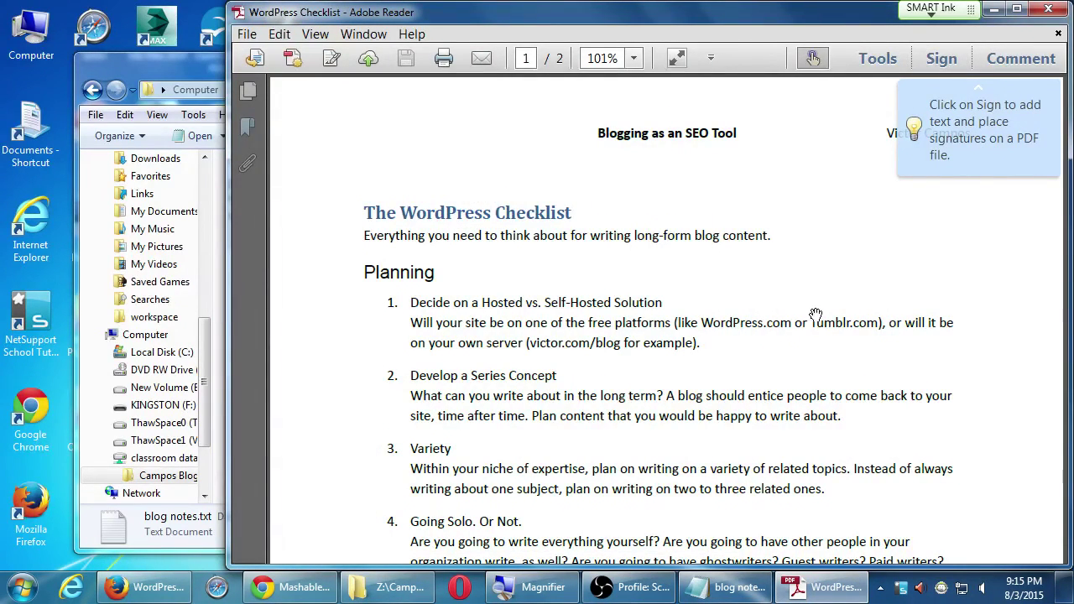
scroll(805, 323, down, 10)
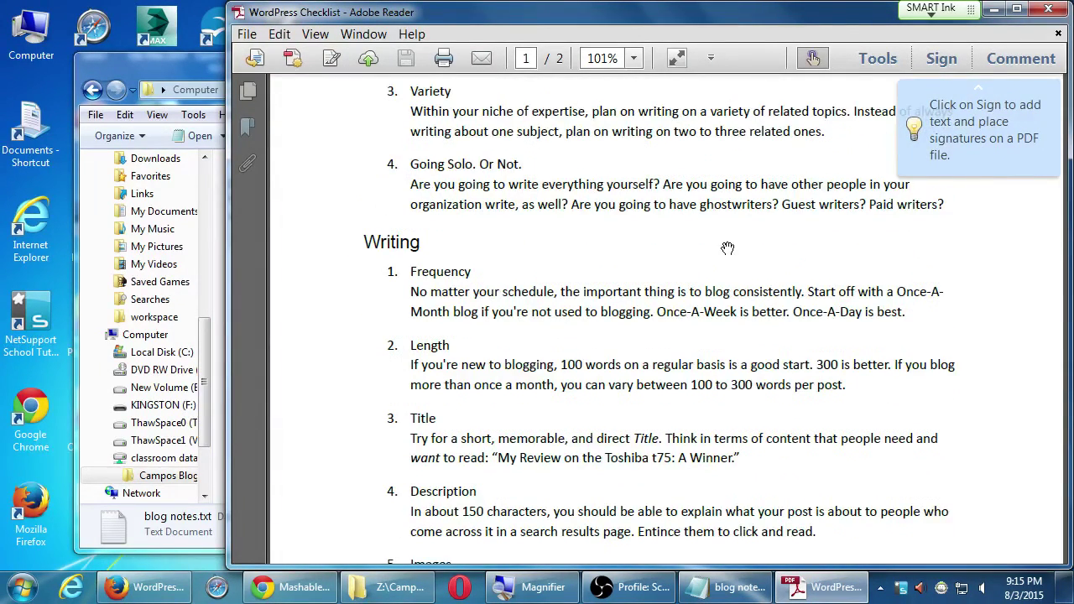
Step: Switch to Chrome and look at the WordPress blog's Stats page and its Sharing Settings page
click(138, 586)
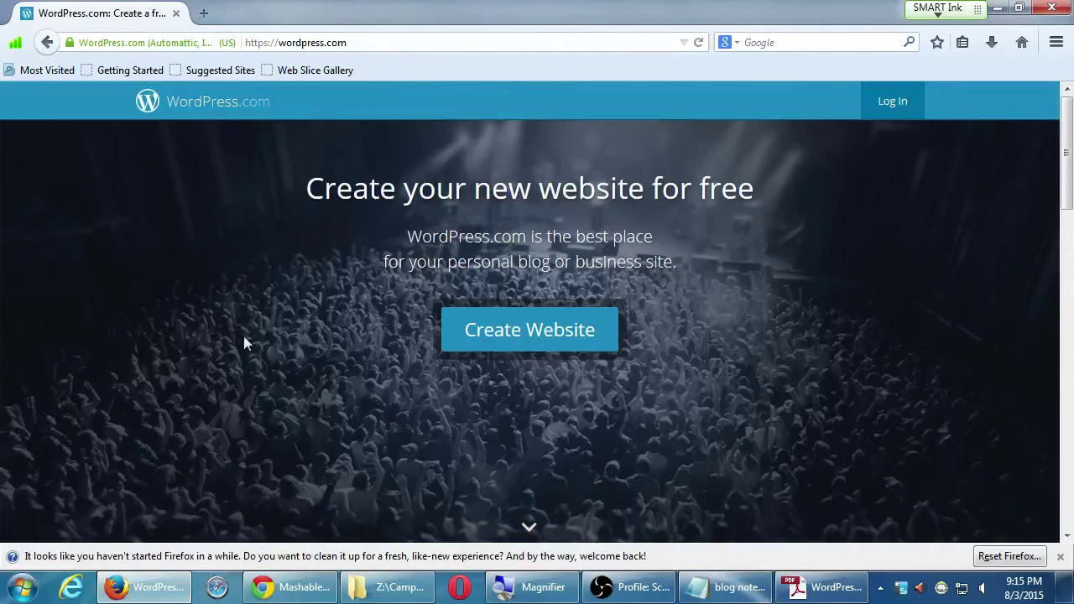
click(289, 586)
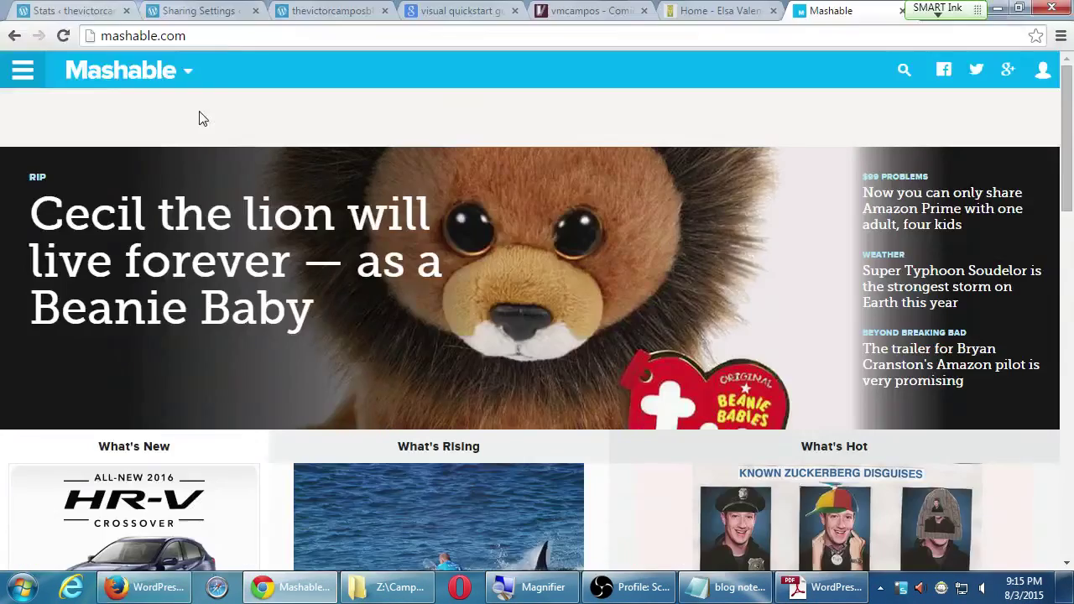
click(74, 9)
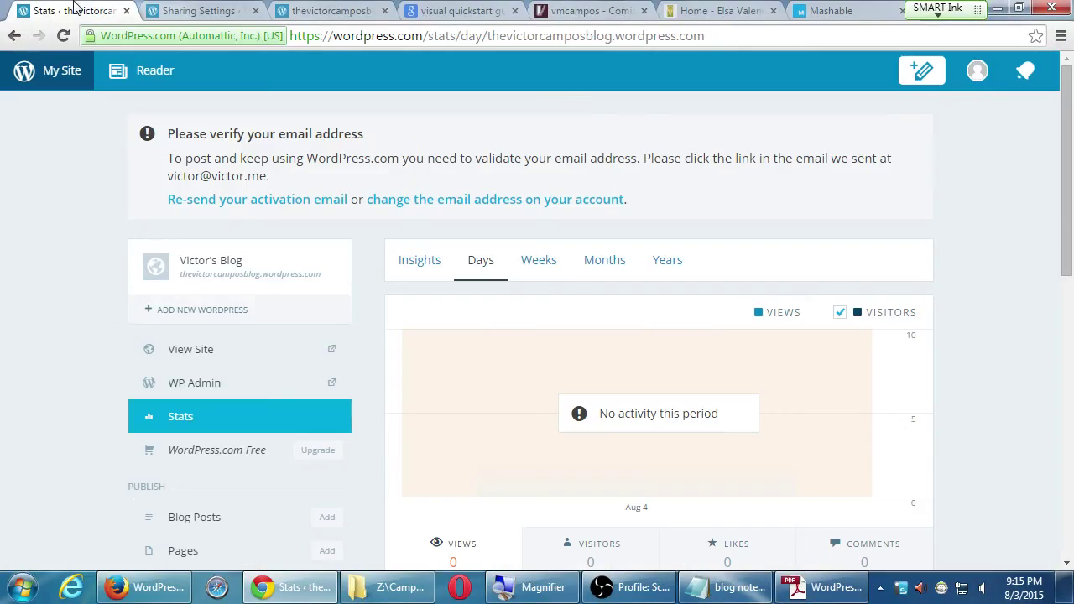
click(210, 10)
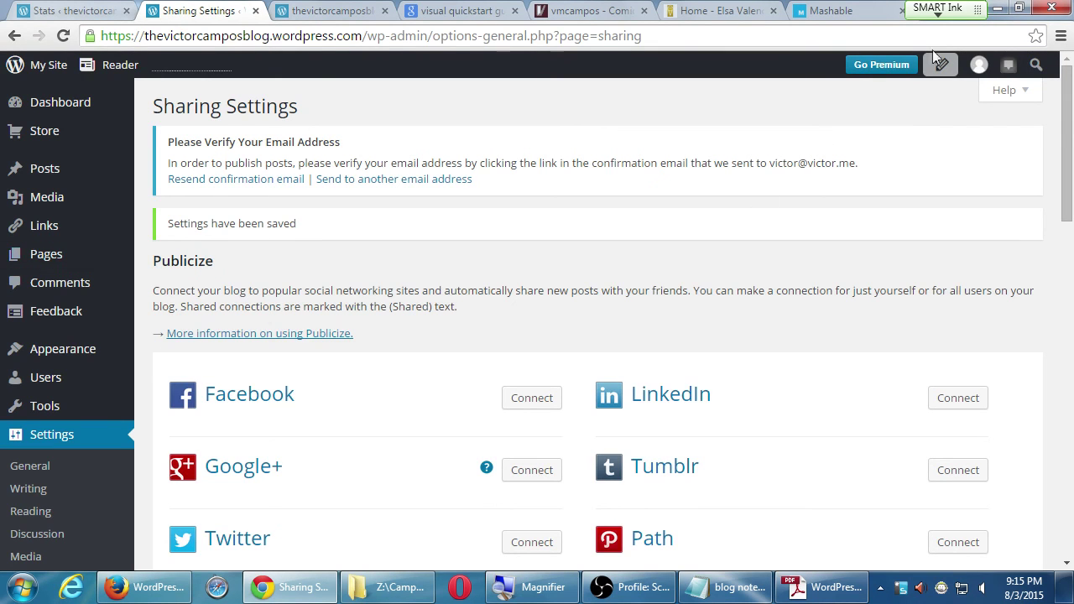
Step: Minimize Chrome, close the Firefox window showing WordPress.com, and dismiss Adobe Reader's untagged-document reading options without starting
click(996, 8)
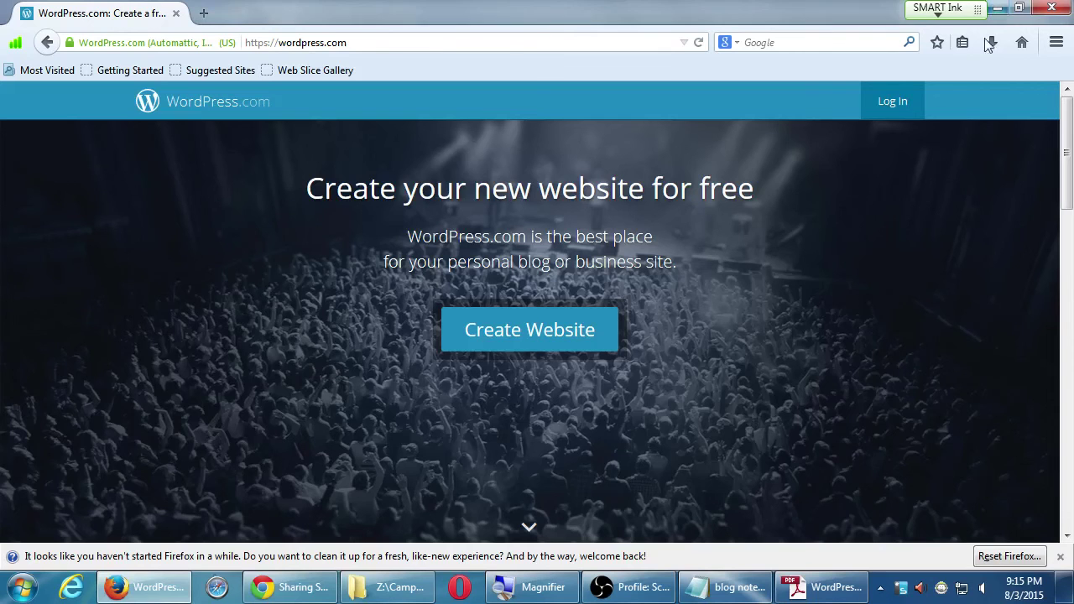
click(1058, 7)
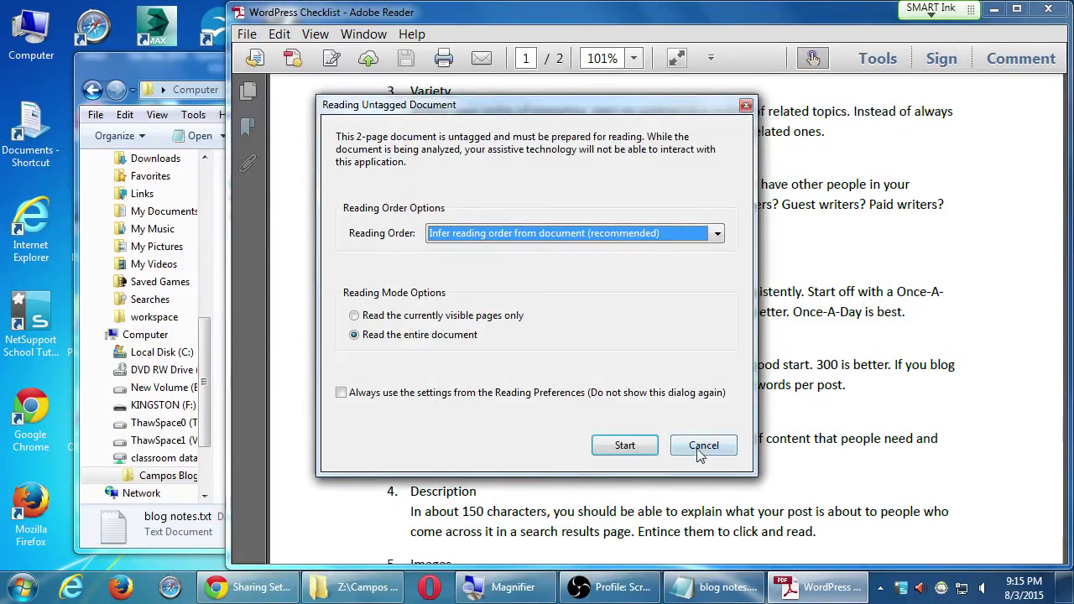
click(699, 453)
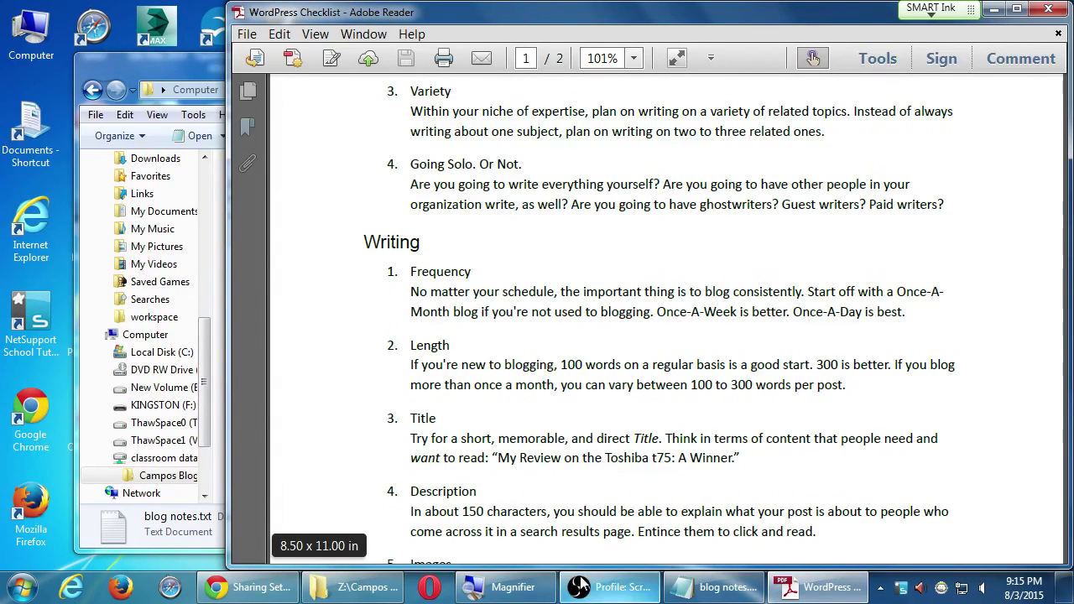
Step: Bring the instructor's Blog folder window to the front, move it slightly aside, and switch to Open Broadcaster Software
click(369, 590)
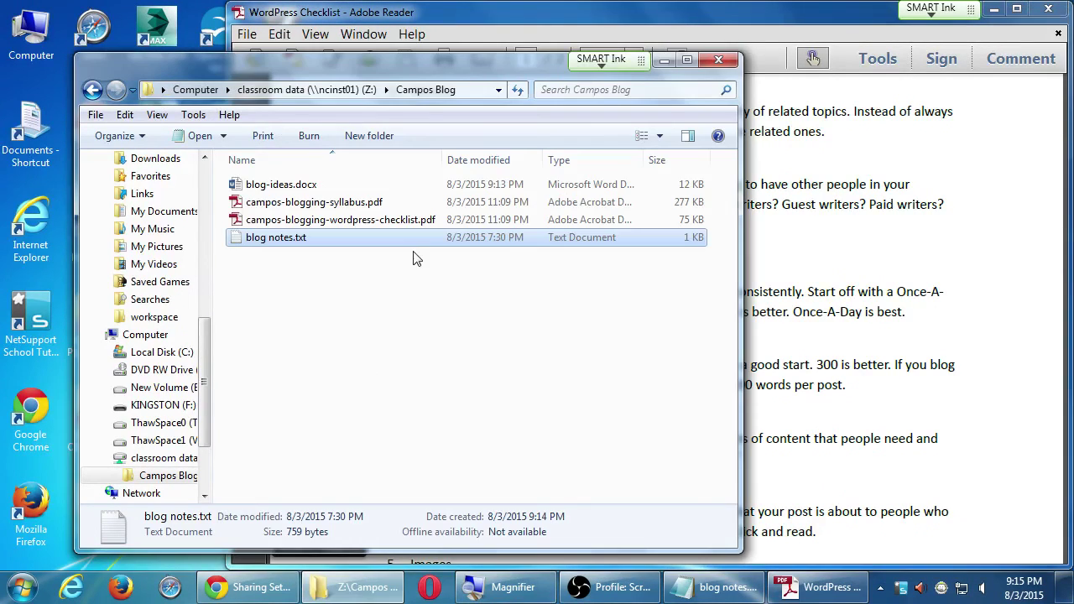
drag(456, 72, 402, 81)
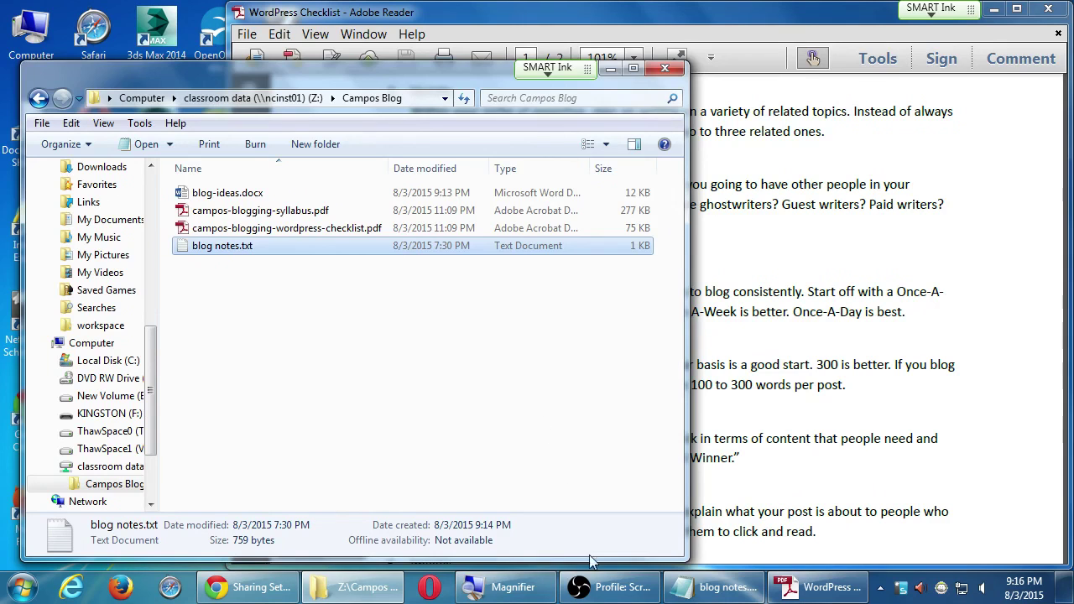
click(602, 591)
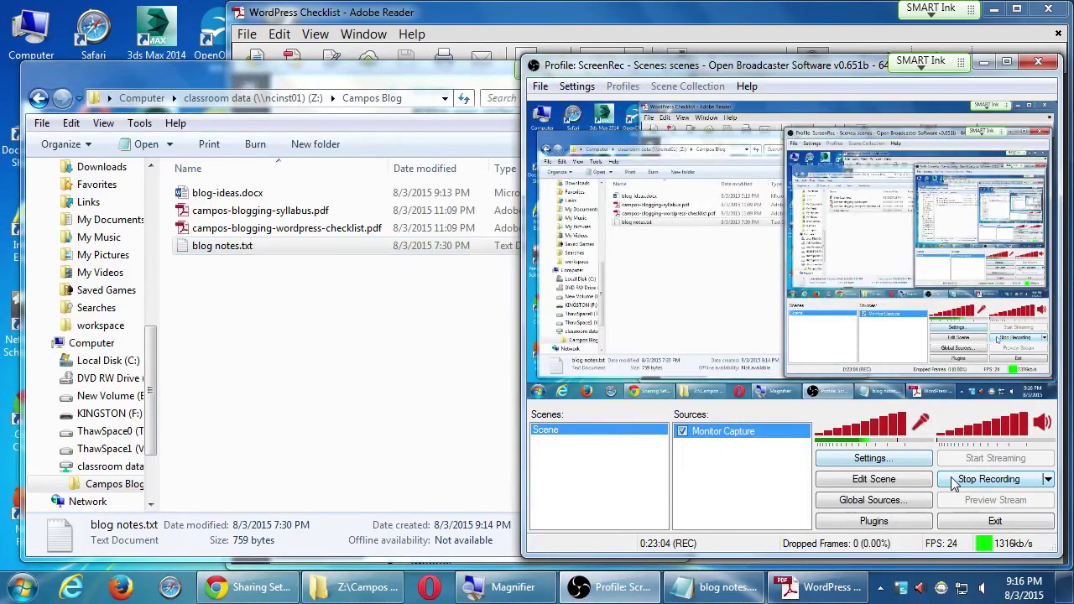